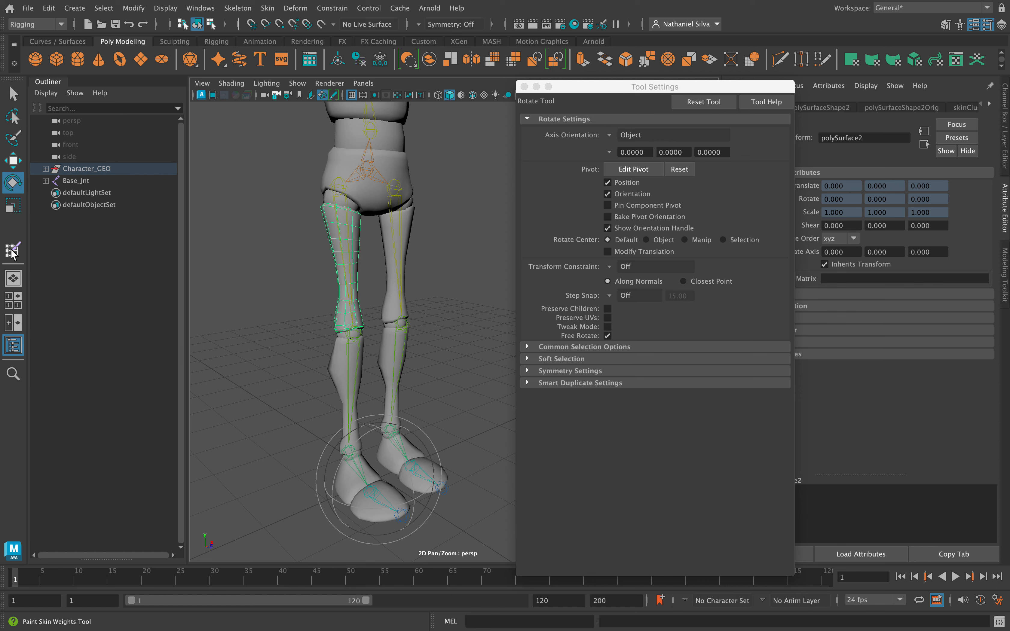
Flood the selected right thigh mesh with Lt_Leg_JNT influence at weight 1 using Paint Skin Weights
click(12, 252)
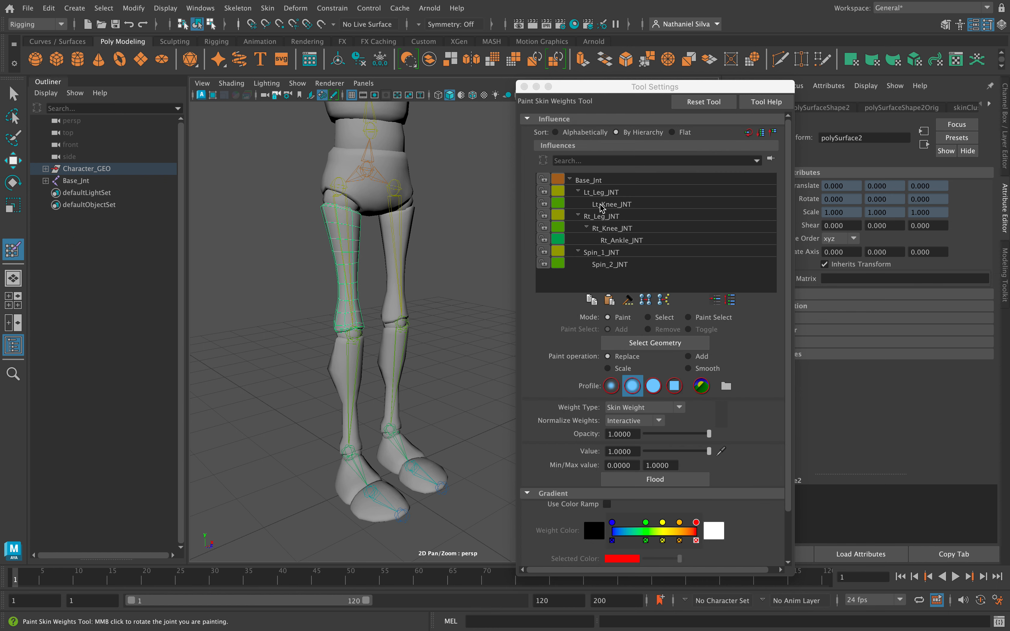
click(609, 193)
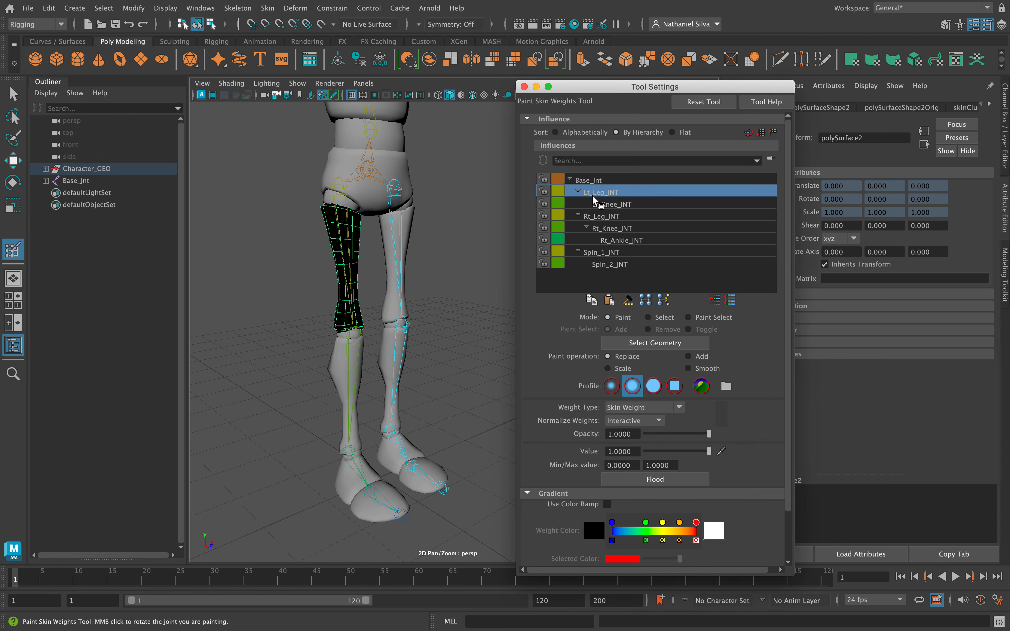
mouse_move(413, 281)
alt+mouse_down()
mouse_move(394, 293)
mouse_move(446, 257)
mouse_move(430, 302)
mouse_move(404, 274)
alt+mouse_up()
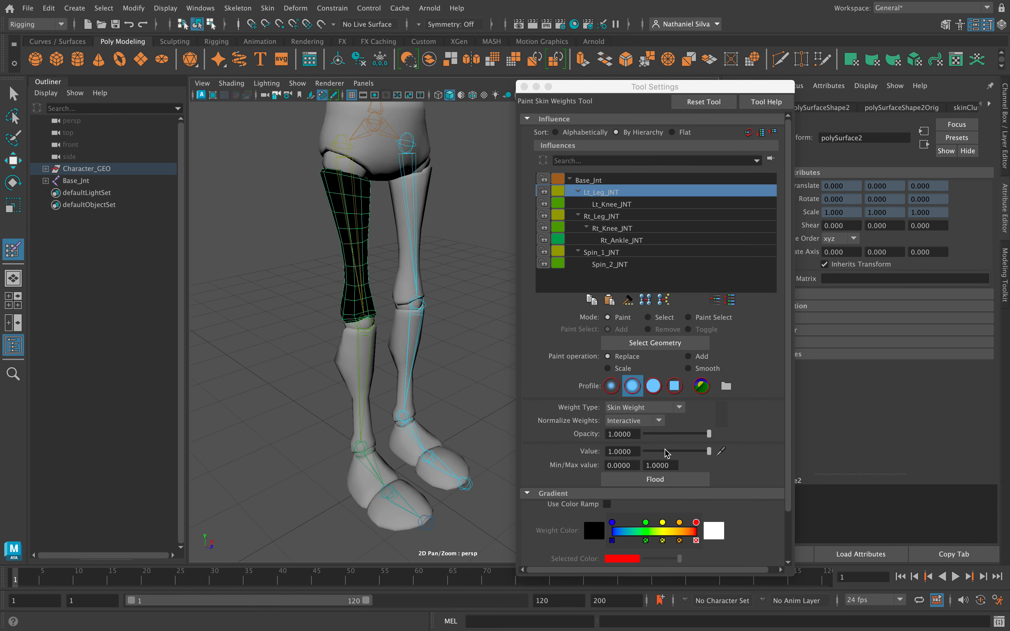
click(659, 480)
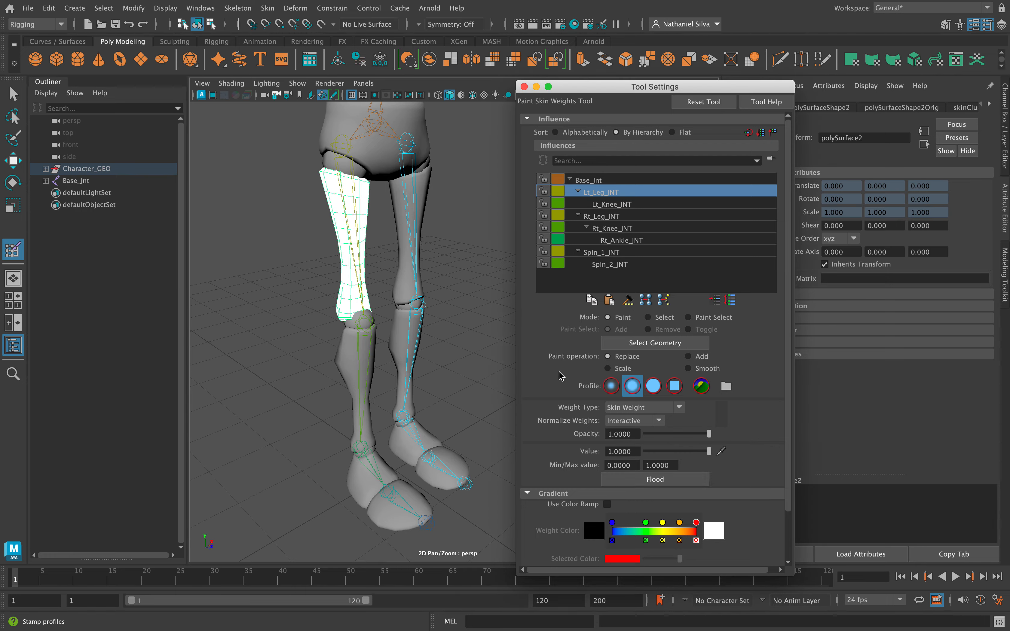
mouse_move(417, 325)
alt+mouse_down()
mouse_move(439, 331)
mouse_move(313, 333)
mouse_move(406, 333)
alt+mouse_up()
Select the right shin mesh and flood it with Lt_Knee_JNT influence at weight 1
key(q)
click(386, 323)
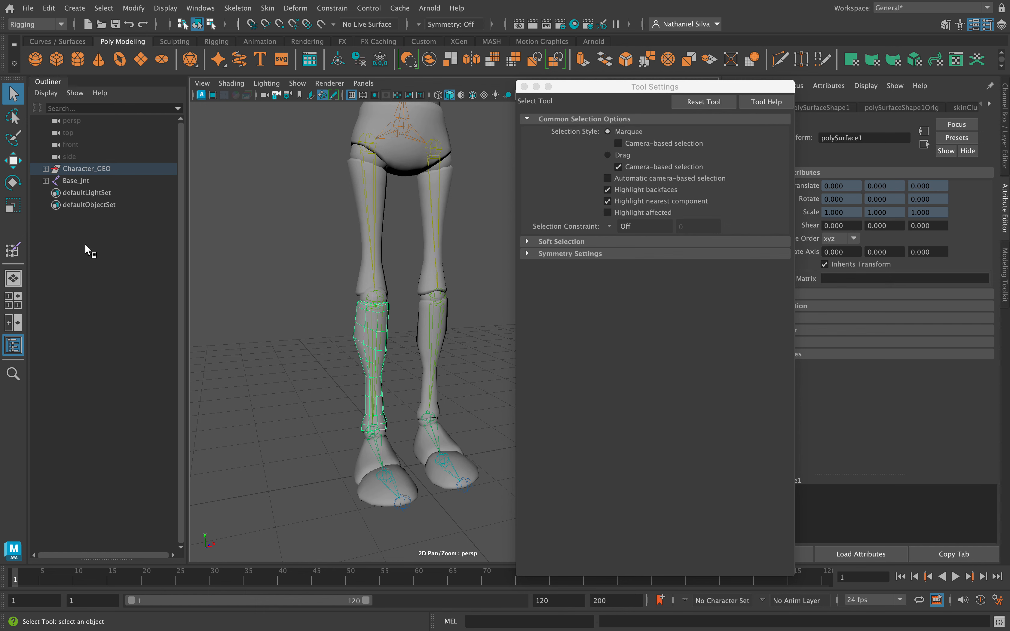
alt+drag(215, 230, 321, 291)
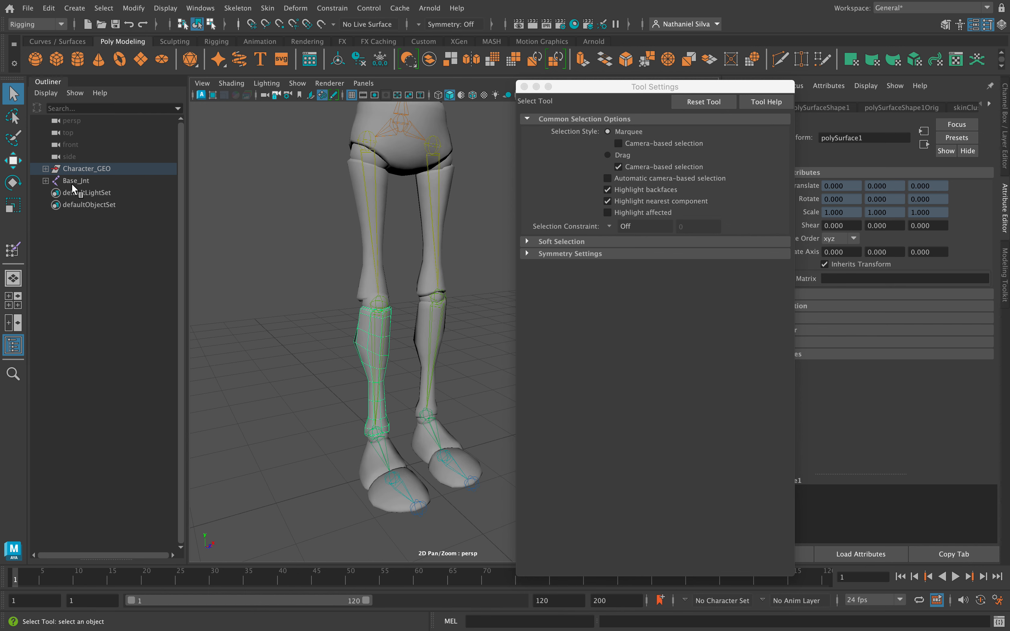
click(17, 250)
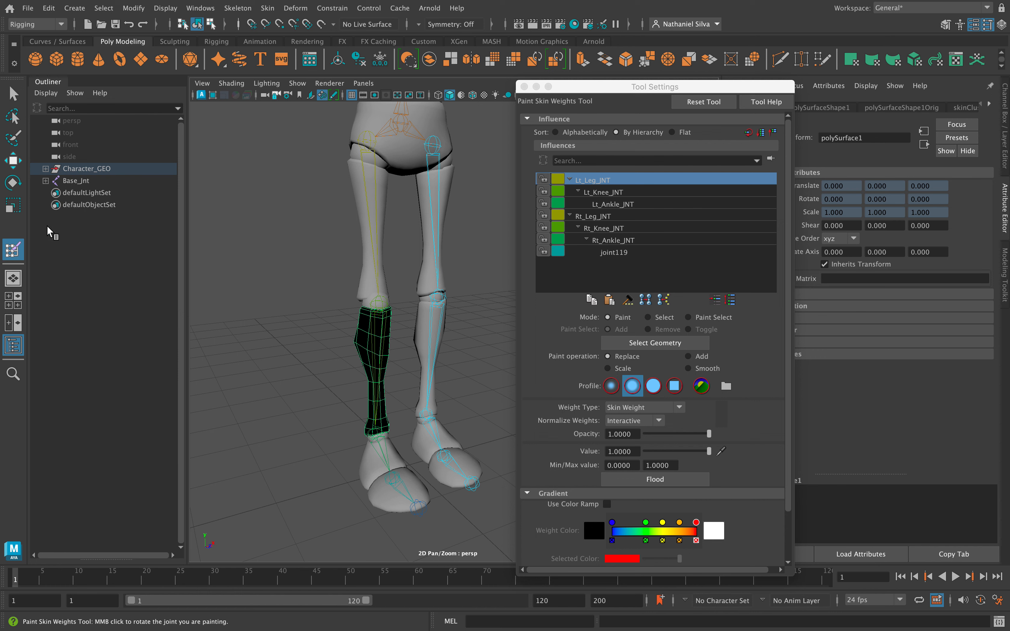
click(600, 192)
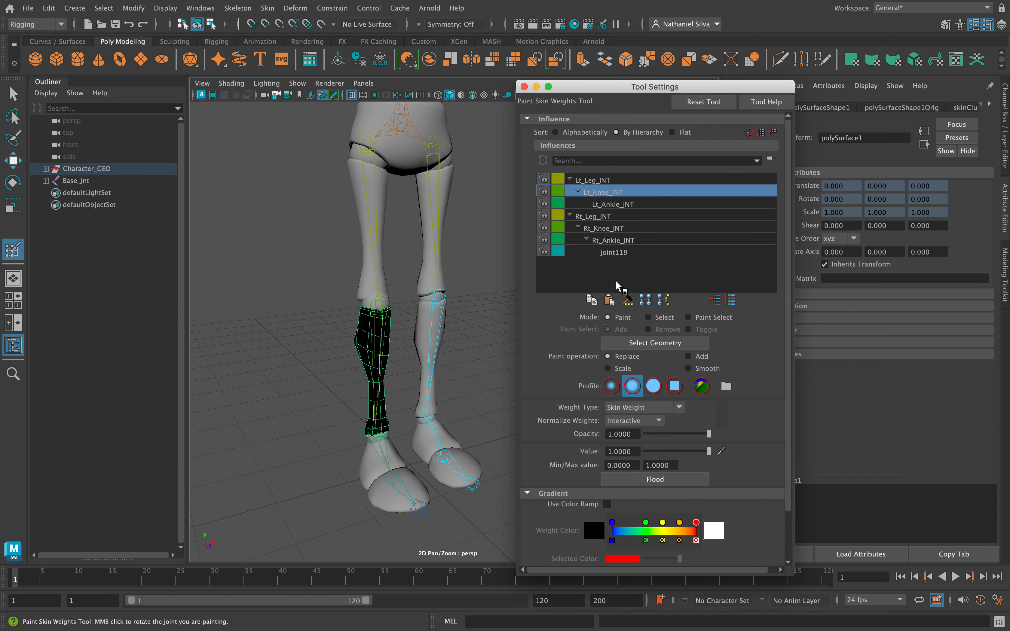
click(654, 479)
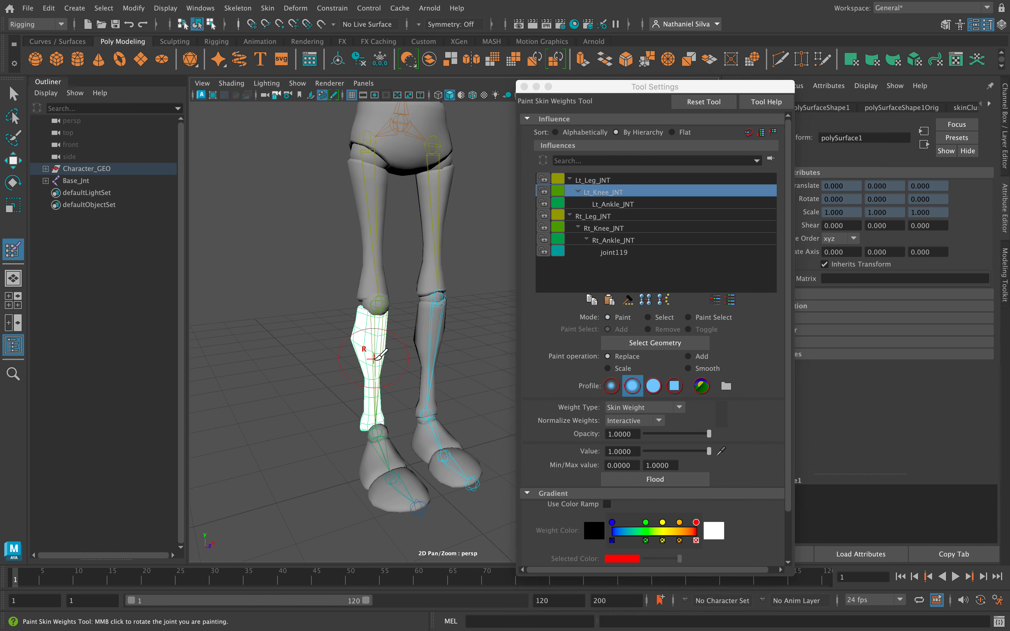
Select the Rt_Leg_JNT hip joint, show its channel values and activate the Rotate tool on it
key(q)
mouse_move(341, 347)
alt+mouse_down()
mouse_move(377, 341)
mouse_move(387, 320)
alt+mouse_up()
mouse_move(388, 320)
alt+right_down()
mouse_move(413, 355)
mouse_move(369, 295)
alt+right_up()
alt+middle_drag(359, 350, 376, 291)
alt+drag(376, 291, 346, 330)
alt+middle_drag(337, 373, 358, 312)
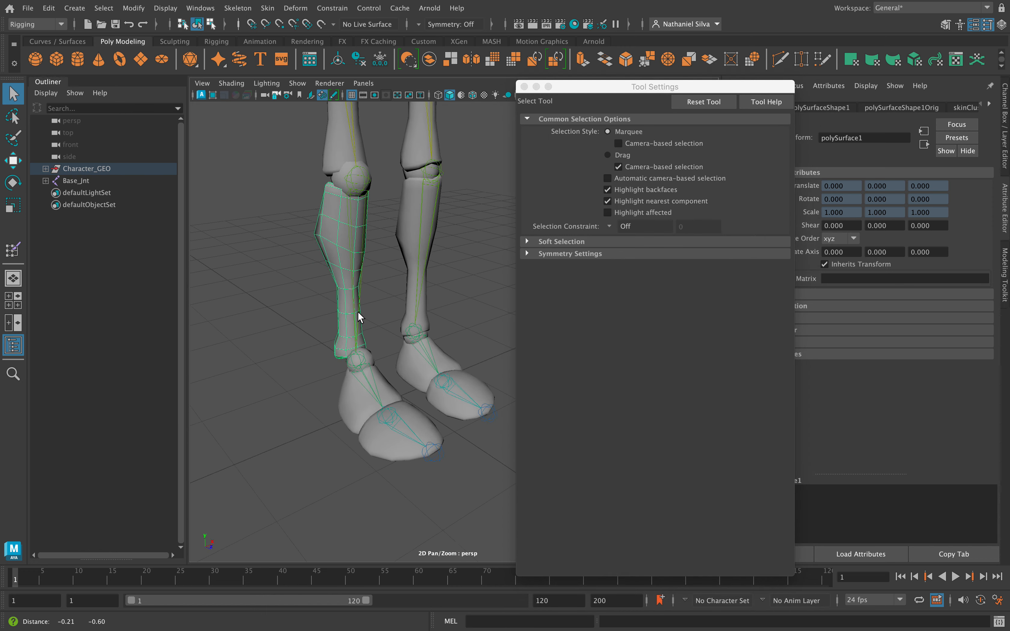
mouse_move(358, 317)
alt+mouse_down()
mouse_move(403, 327)
mouse_move(387, 327)
mouse_move(341, 364)
mouse_move(386, 349)
mouse_move(369, 326)
alt+mouse_up()
alt+right_drag(369, 326, 394, 210)
click(394, 209)
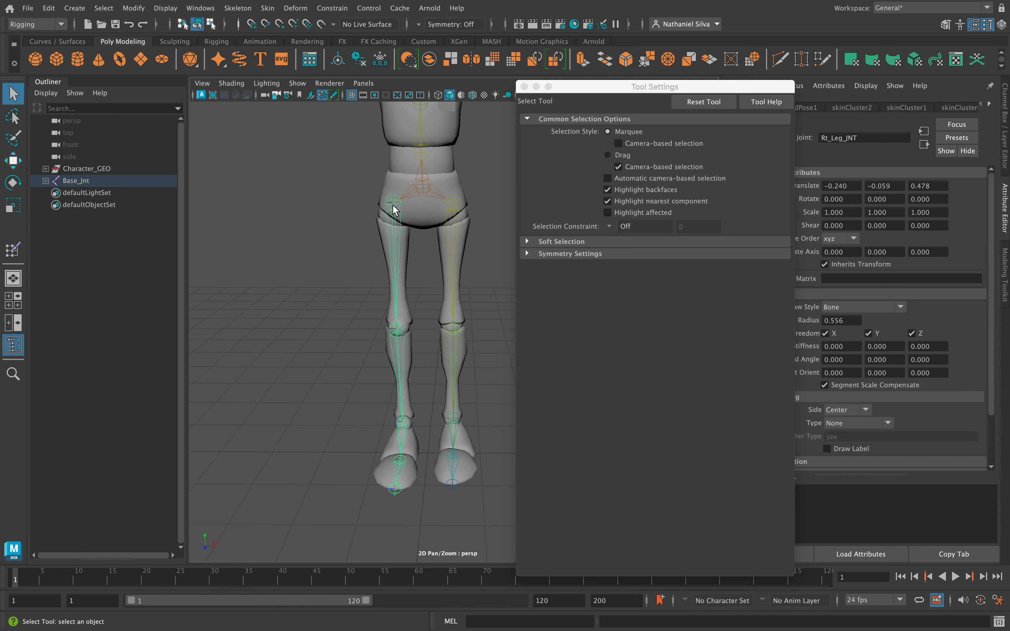
click(1005, 149)
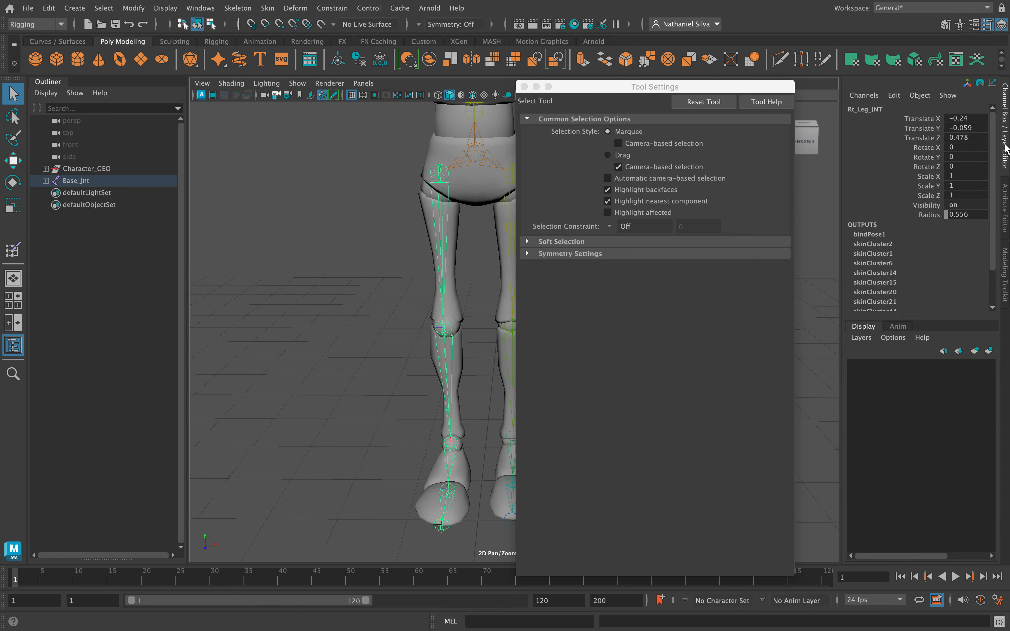
alt+drag(451, 254, 388, 304)
key(e)
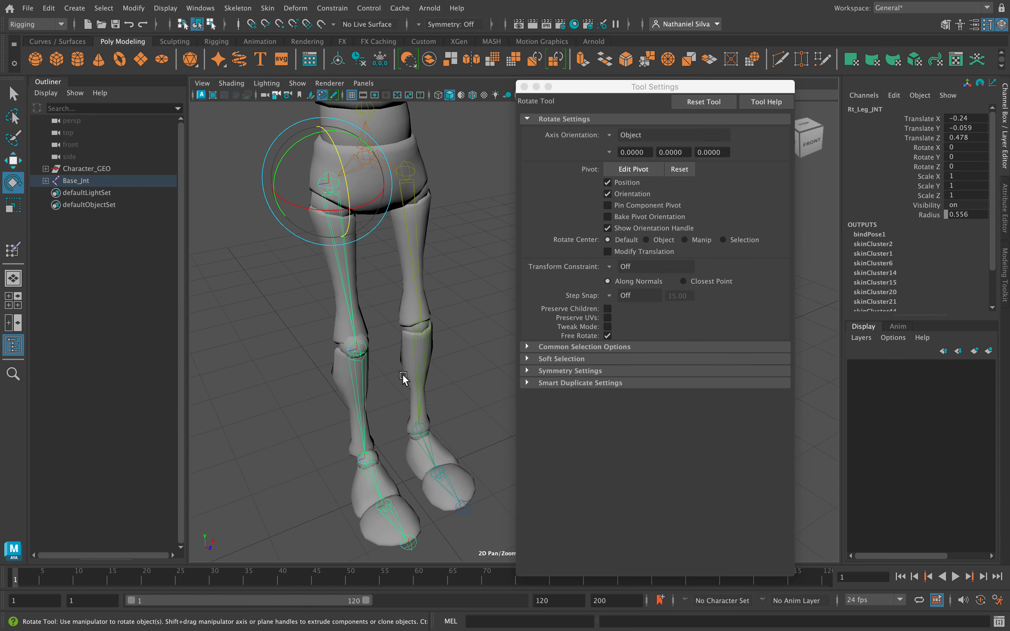
alt+drag(368, 225, 489, 130)
alt+drag(451, 269, 412, 301)
click(411, 300)
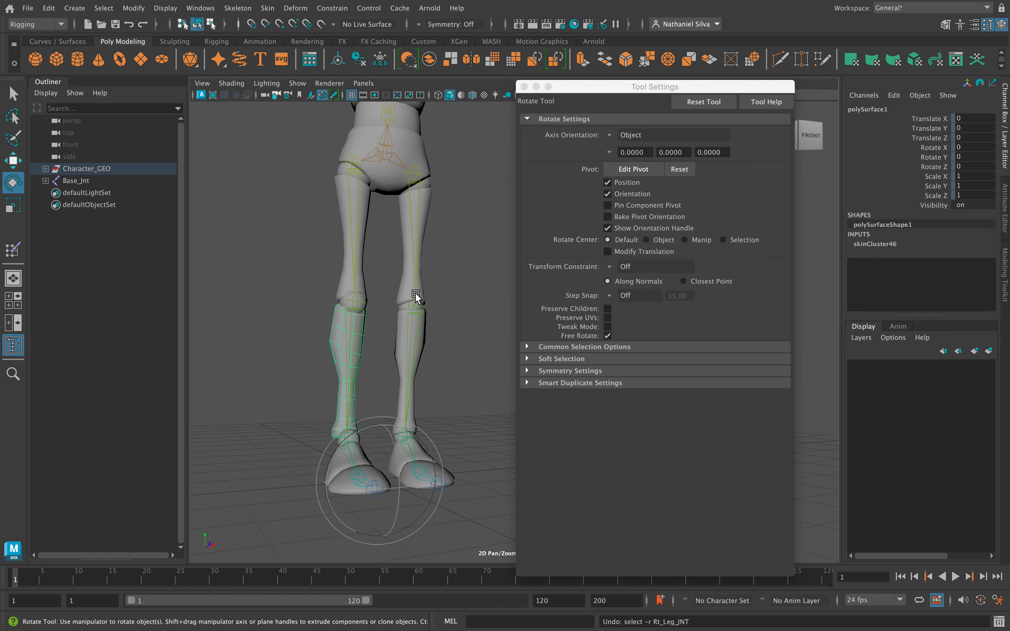
Undo the recent joint and mesh selections together with the skin weight floods on the leg and foot meshes
key(z)
key(z)
key(z)
key(z)
key(z)
key(z)
key(z)
key(z)
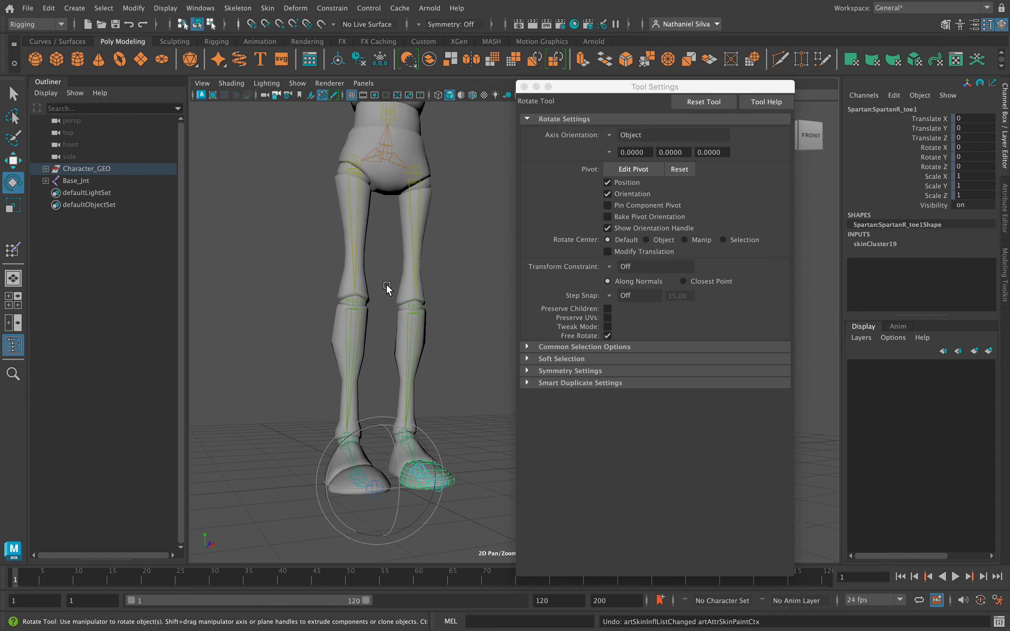
key(z)
key(z)
key(z)
key(z)
key(z)
key(z)
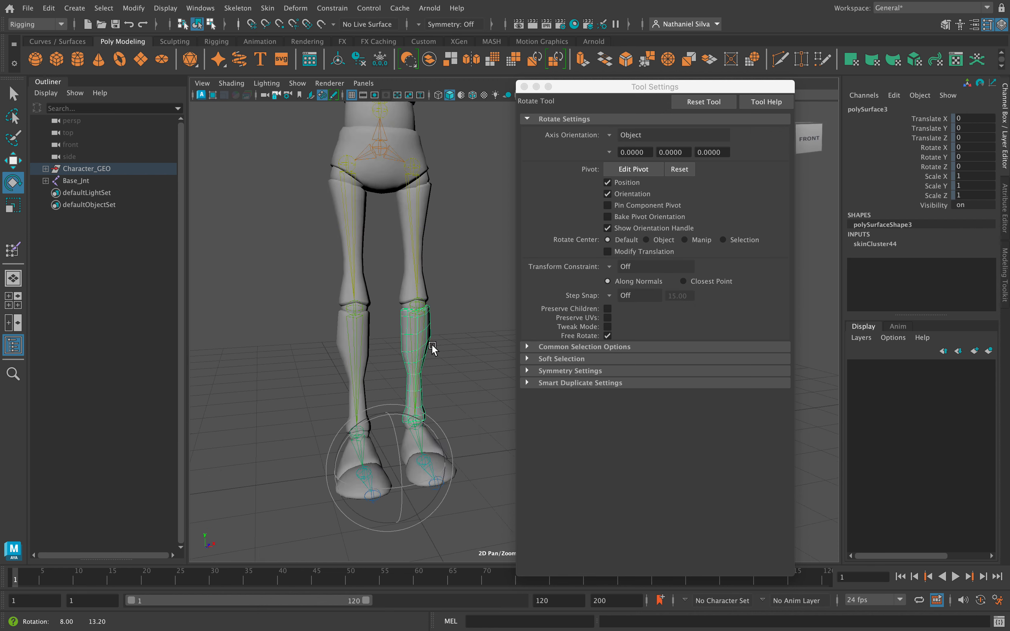
key(z)
key(z)
key(z)
key(z)
key(z)
key(z)
key(z)
key(z)
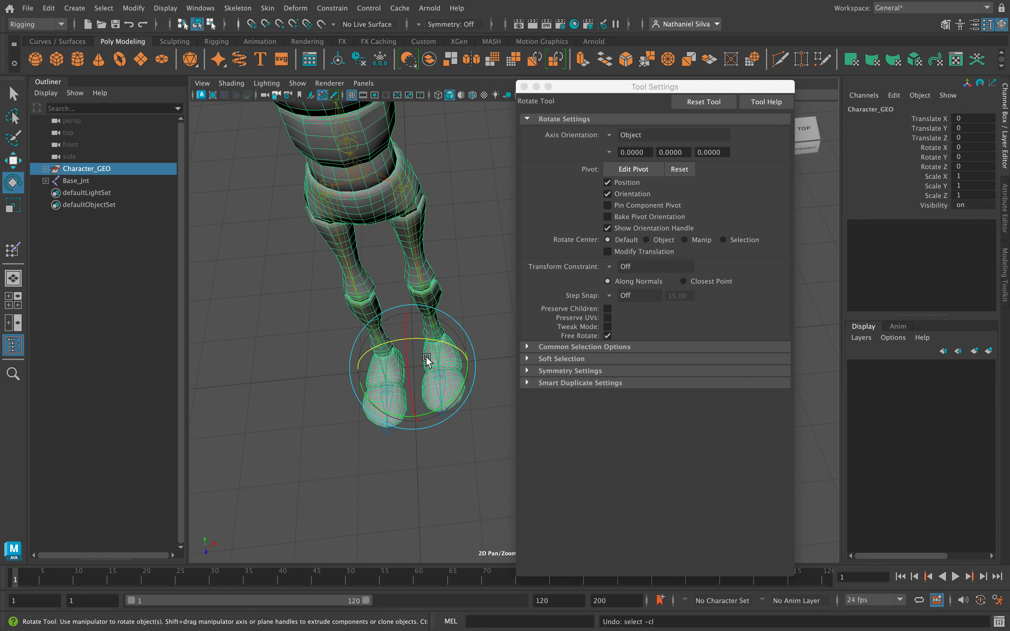
key(z)
key(z)
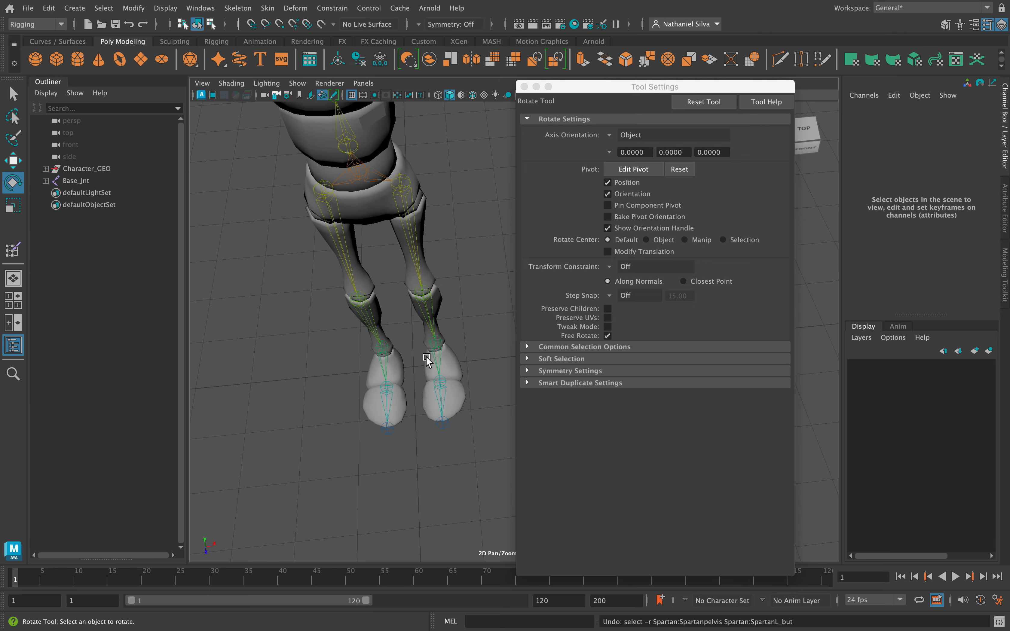
alt+drag(432, 340, 419, 290)
alt+middle_drag(418, 291, 394, 321)
alt+drag(393, 321, 452, 227)
key(z)
Examine the Lt_Leg_JNT influence on the left thigh mesh with Paint Skin Weights
click(431, 295)
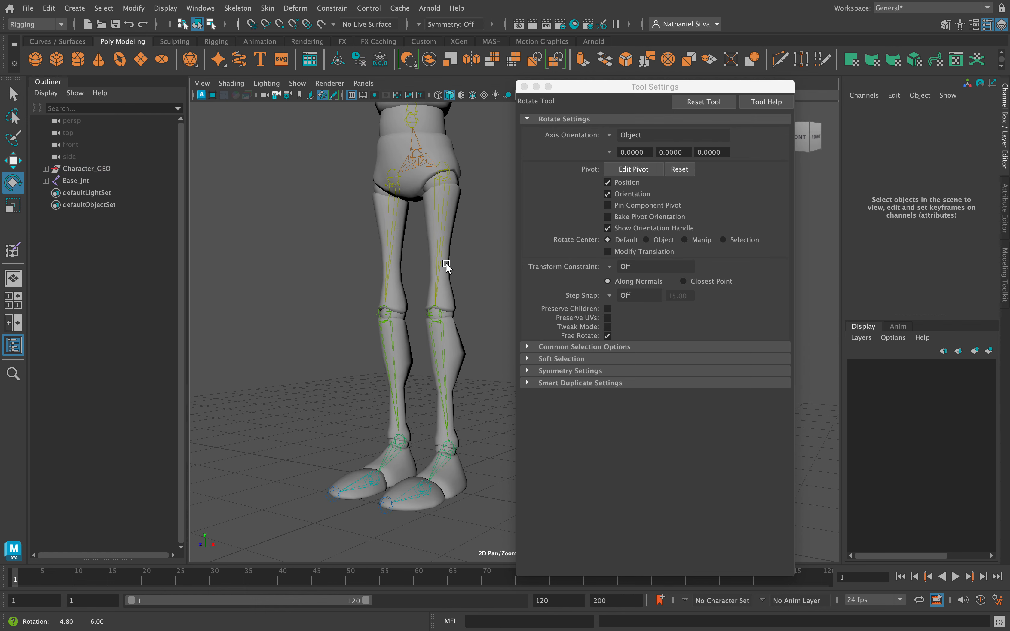
key(q)
click(451, 195)
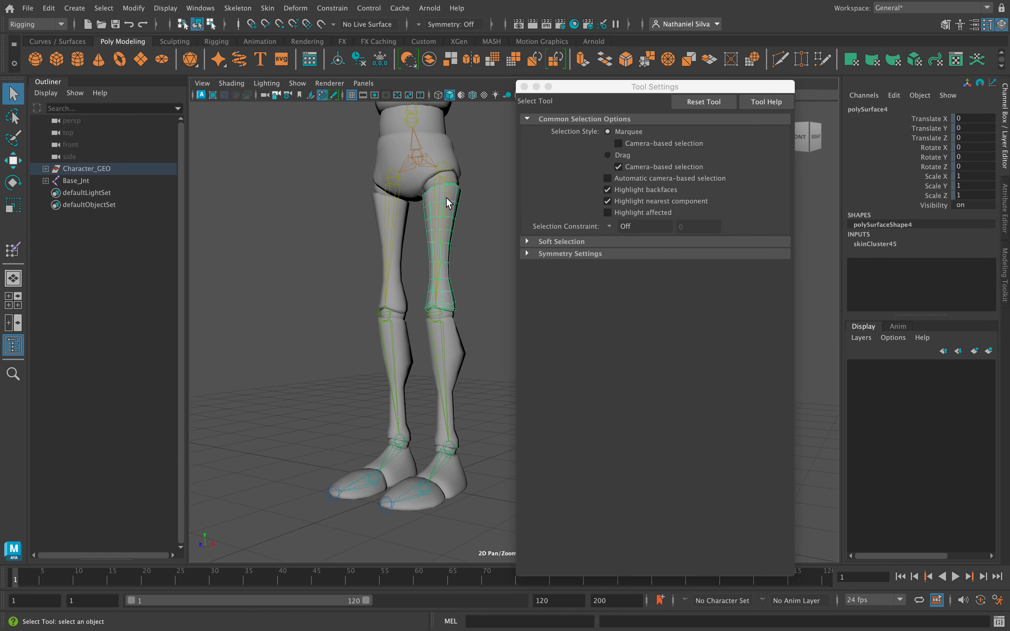
click(13, 250)
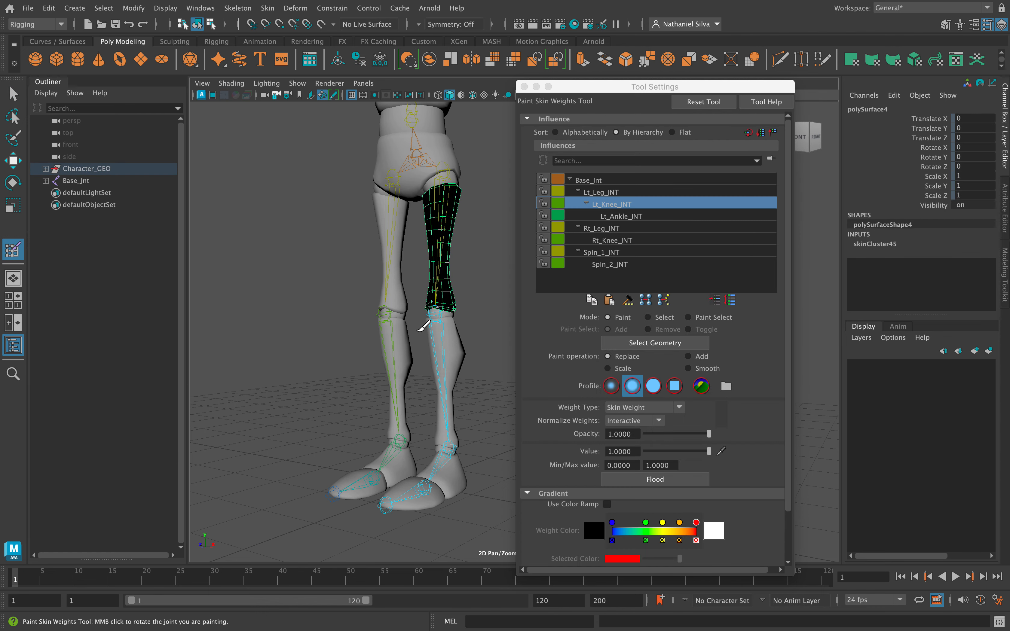
alt+drag(419, 329, 450, 309)
click(602, 192)
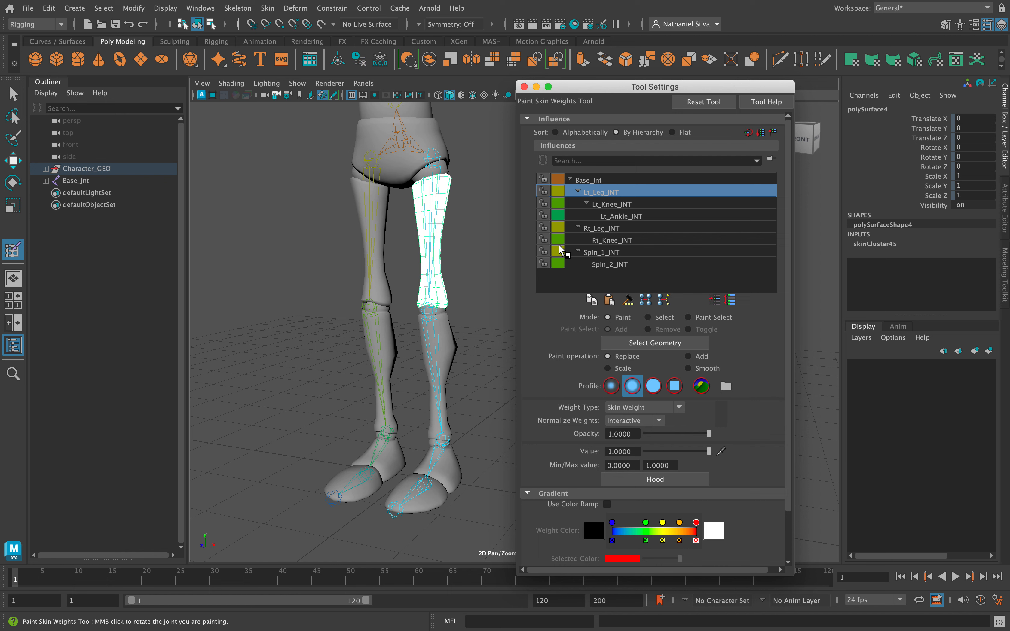
Select the left shin mesh and flood it with Lt_Knee_JNT influence at weight 1
key(q)
click(449, 344)
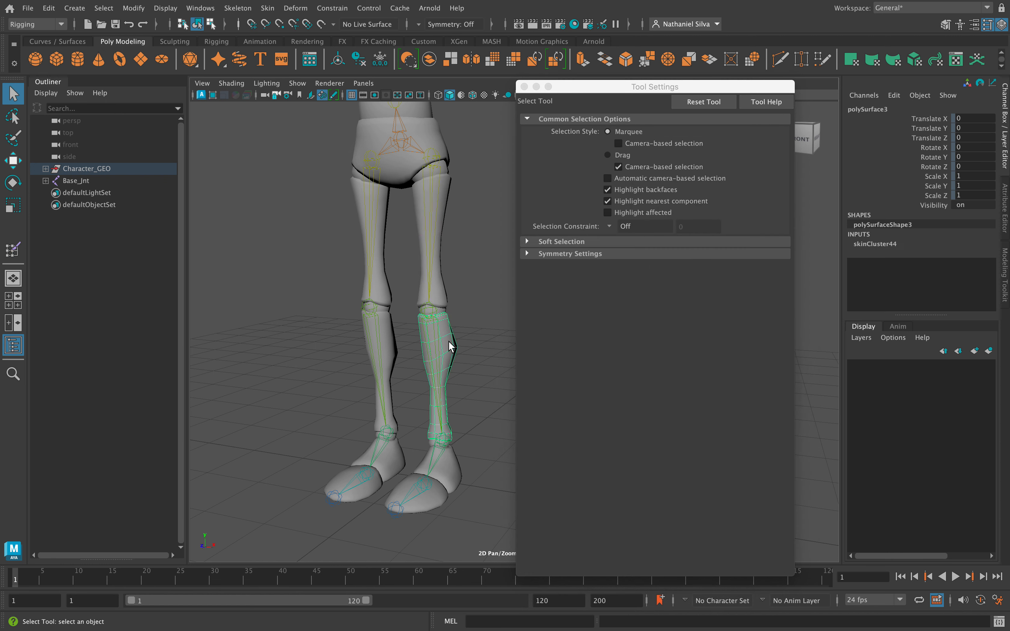
click(12, 250)
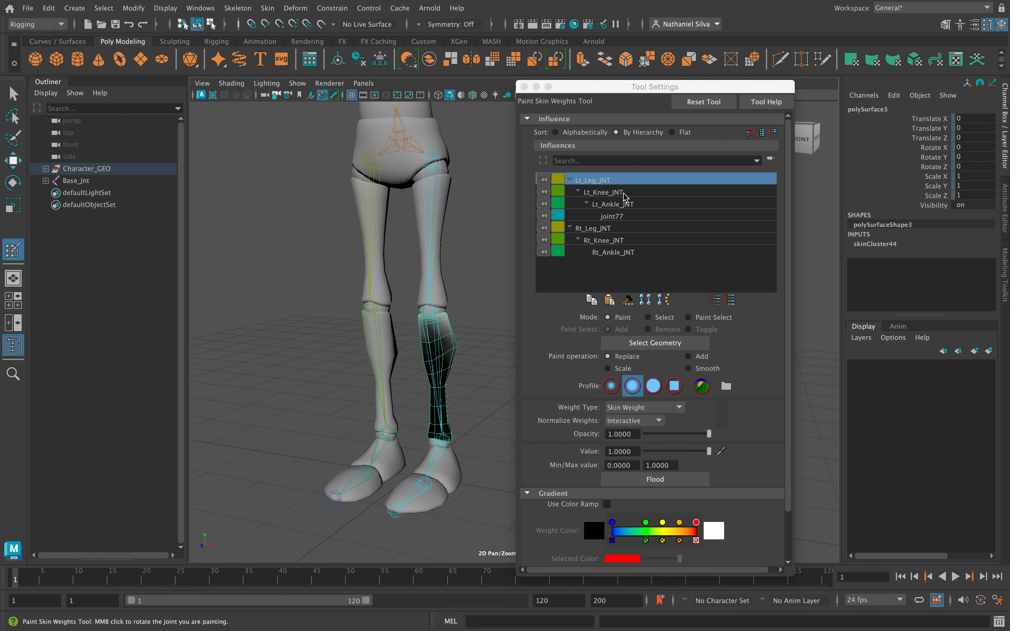
click(613, 192)
click(655, 479)
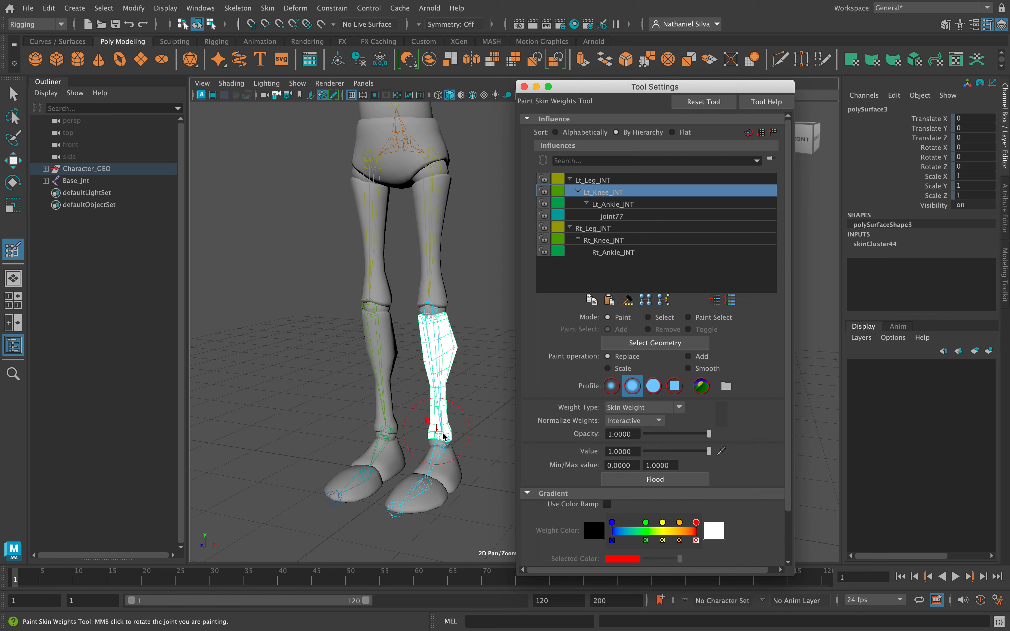
Select the left foot mesh behind the toe and flood it with Lt_Ankle_JNT influence at weight 1
key(q)
click(454, 469)
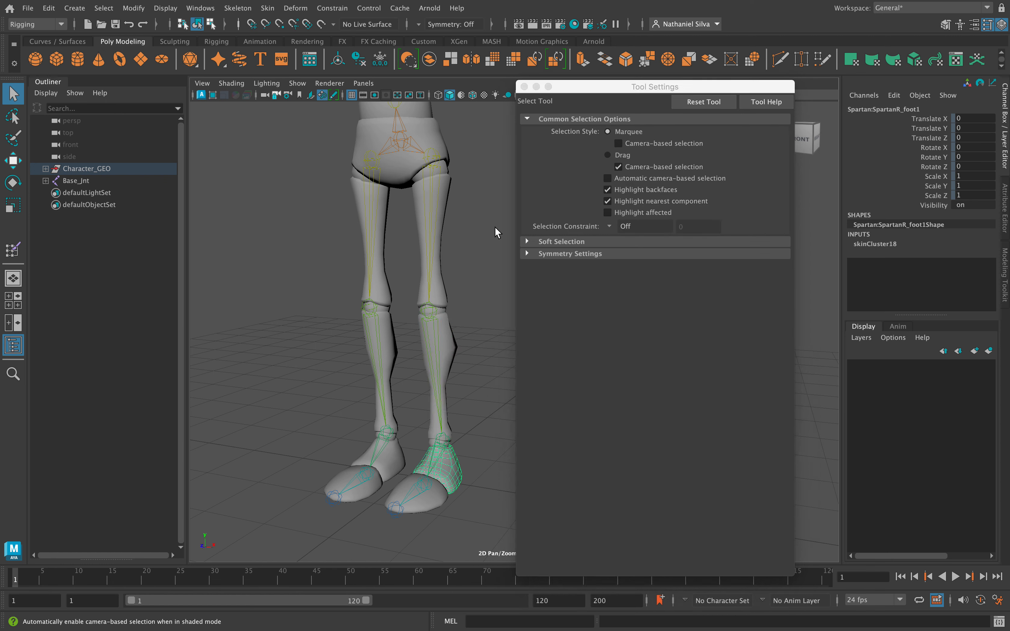
click(13, 251)
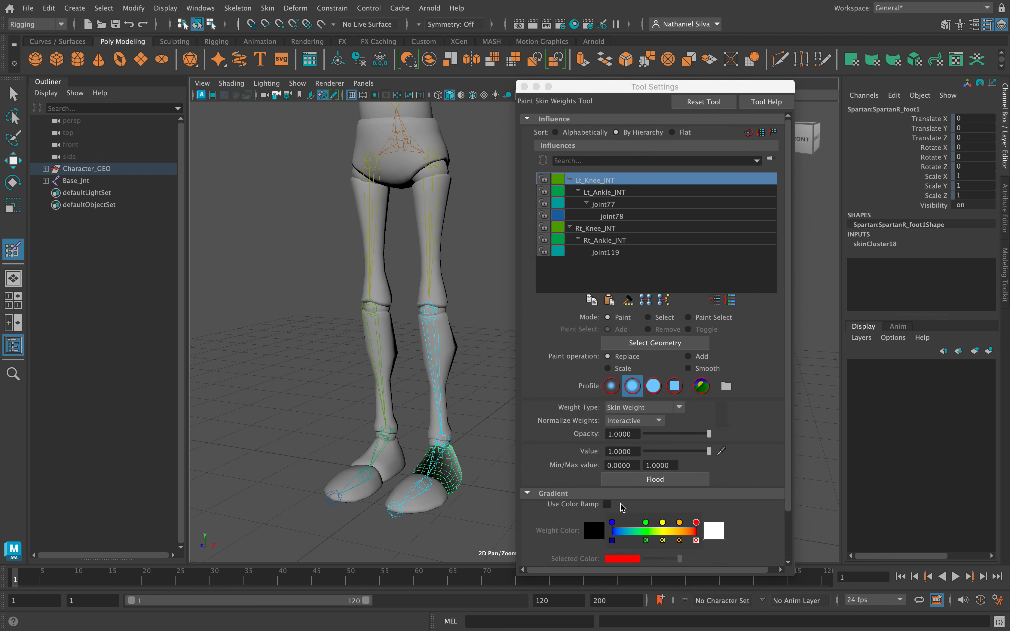
click(622, 193)
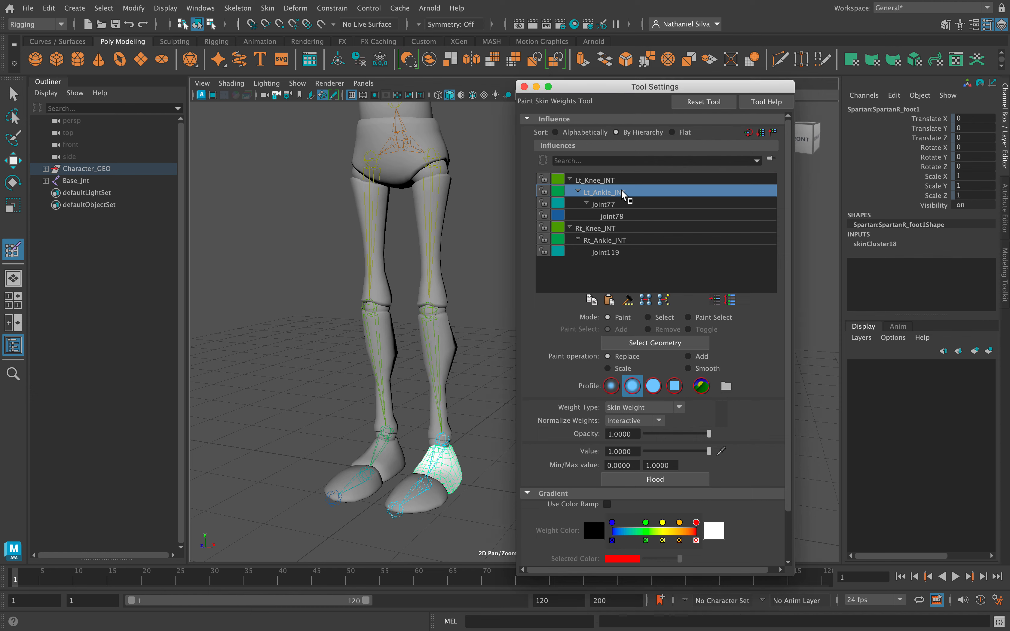
alt+drag(416, 420, 388, 420)
alt+middle_drag(388, 421, 375, 383)
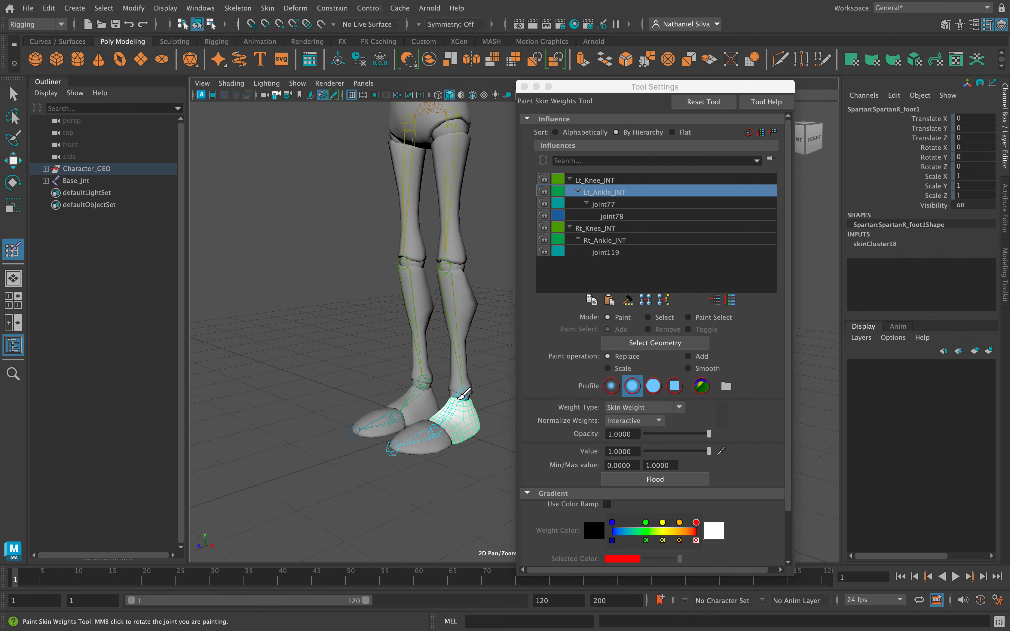
click(649, 479)
alt+right_drag(394, 418, 421, 468)
alt+middle_drag(403, 468, 410, 446)
alt+drag(411, 446, 420, 452)
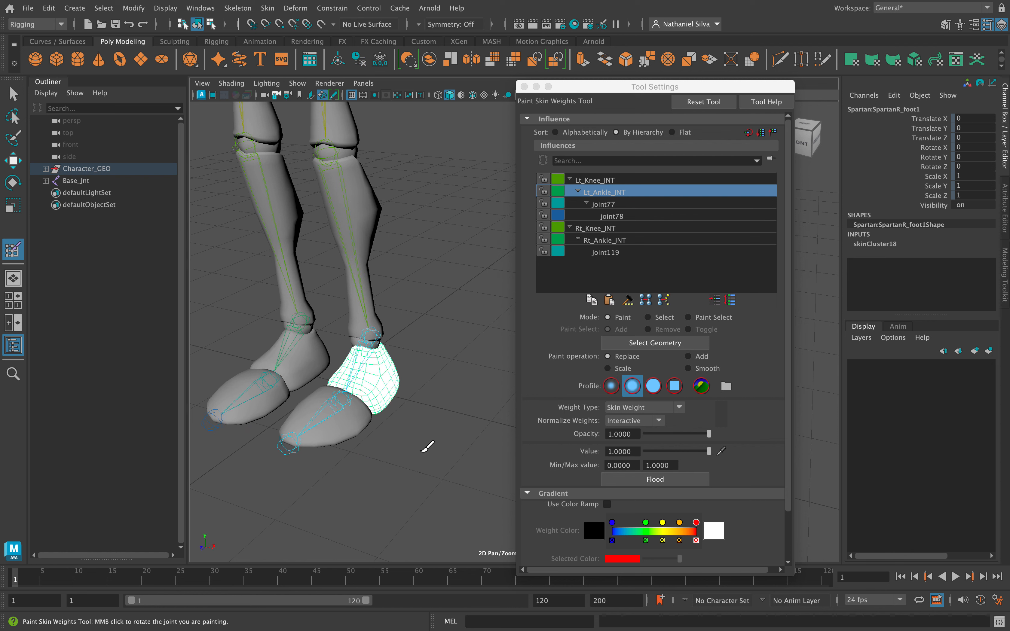
alt+drag(374, 397, 377, 420)
Select the left toe mesh and flood it with joint77 influence at weight 1
key(q)
click(393, 432)
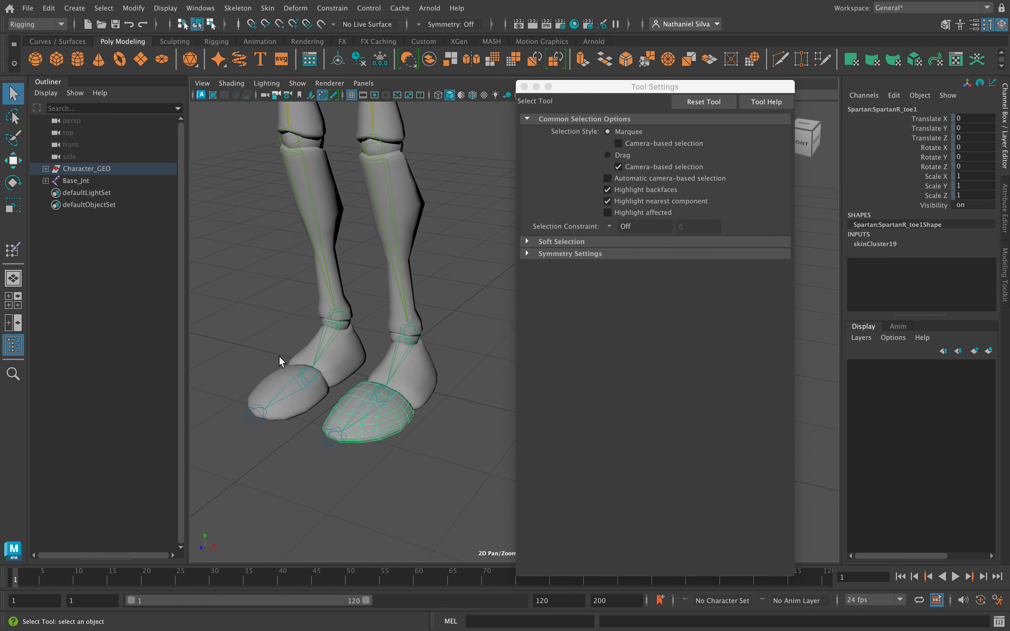
click(14, 250)
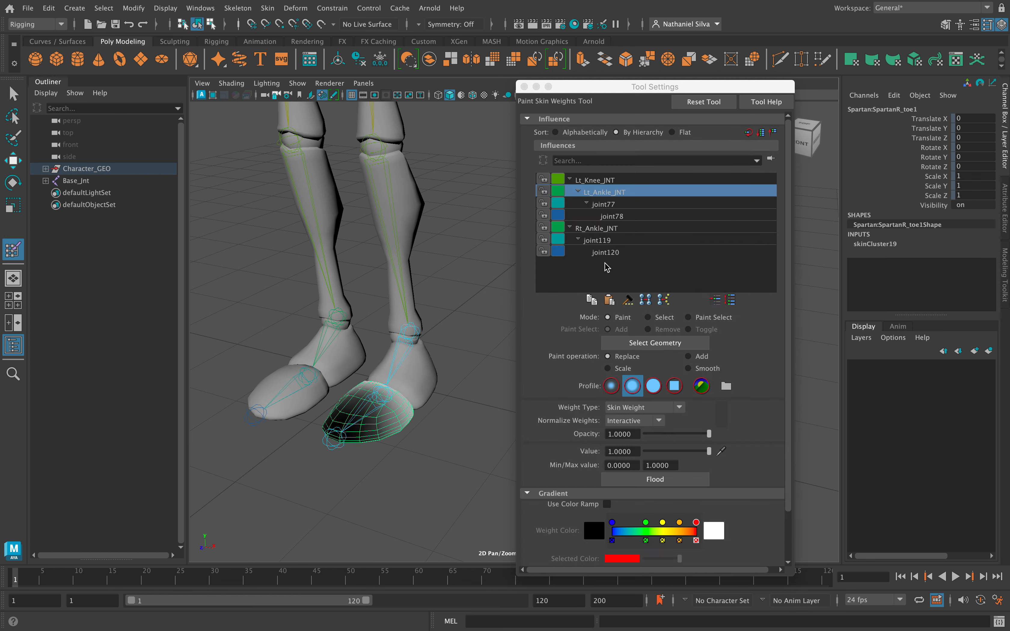
click(612, 205)
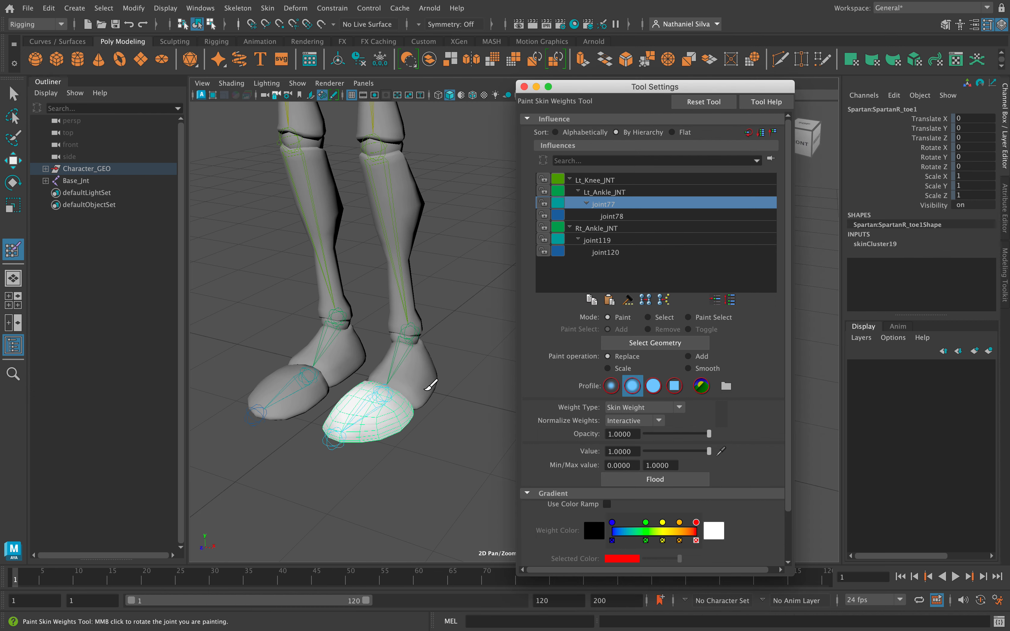
alt+drag(426, 388, 452, 388)
click(648, 484)
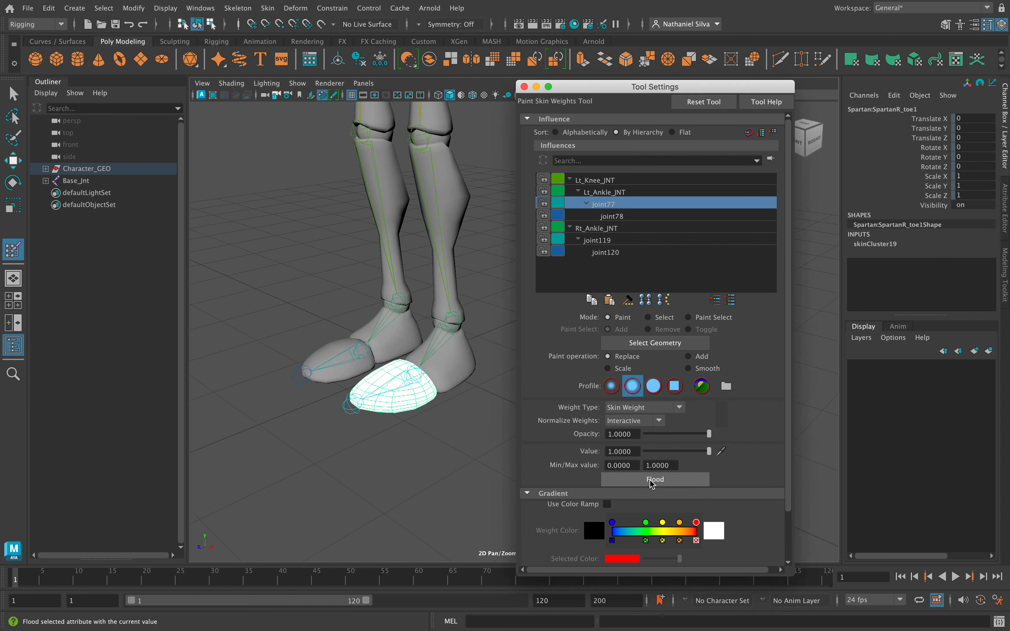
mouse_move(331, 439)
alt+mouse_down()
mouse_move(388, 487)
mouse_move(381, 466)
mouse_move(419, 406)
mouse_move(434, 422)
mouse_move(383, 398)
alt+mouse_up()
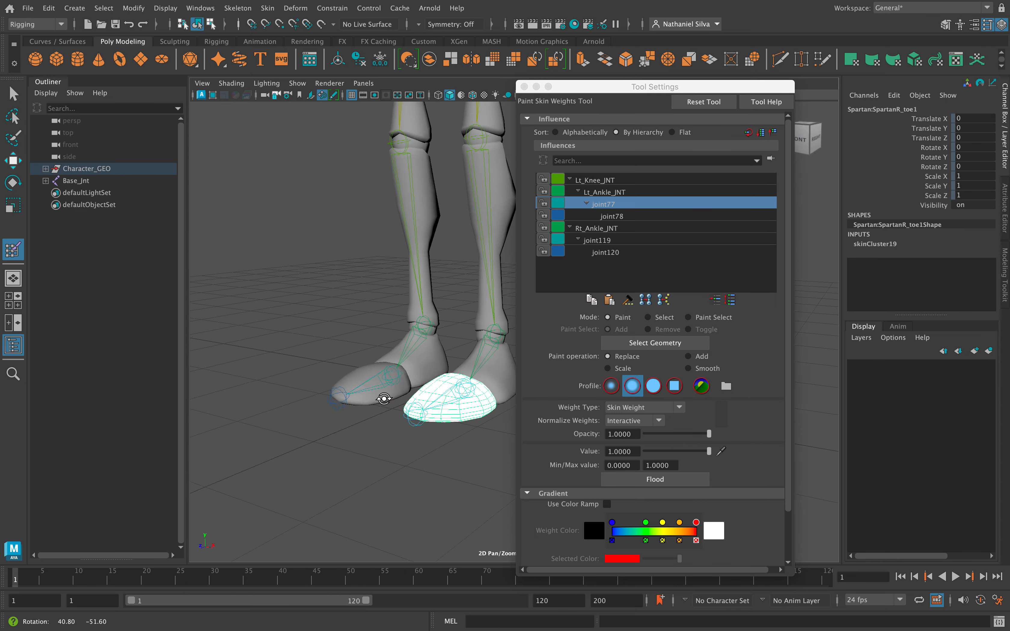
Select the right thigh mesh and flood it with Rt_Leg_JNT influence at weight 1
mouse_move(383, 398)
alt+right_down()
mouse_move(345, 387)
mouse_move(362, 399)
alt+right_up()
key(q)
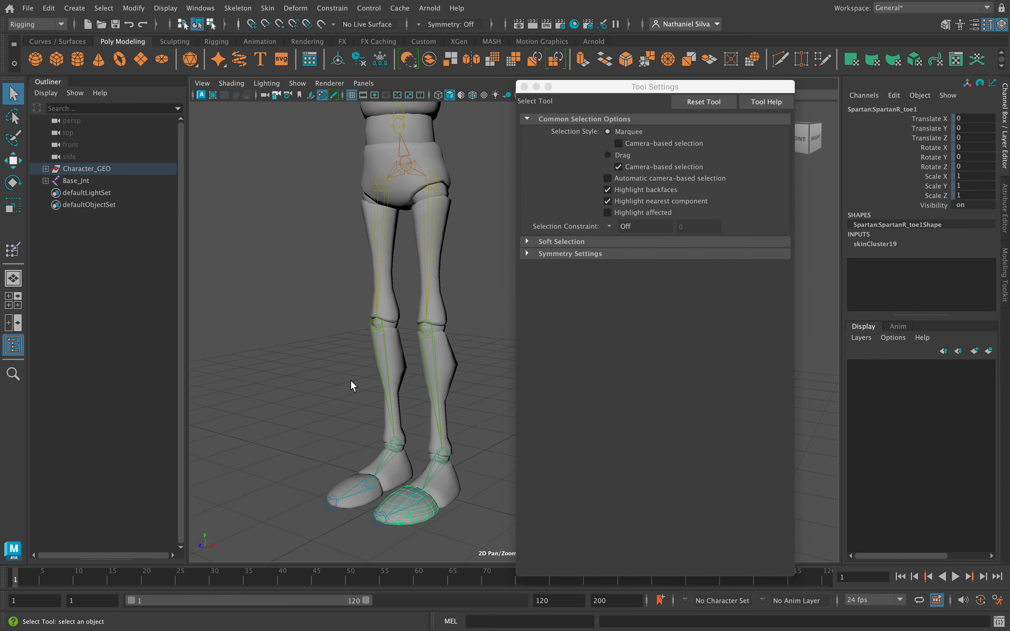
click(310, 341)
alt+drag(309, 376, 411, 334)
alt+middle_drag(369, 323, 385, 319)
alt+drag(385, 319, 421, 309)
alt+middle_drag(420, 309, 381, 305)
alt+drag(381, 305, 378, 286)
alt+middle_drag(377, 286, 372, 279)
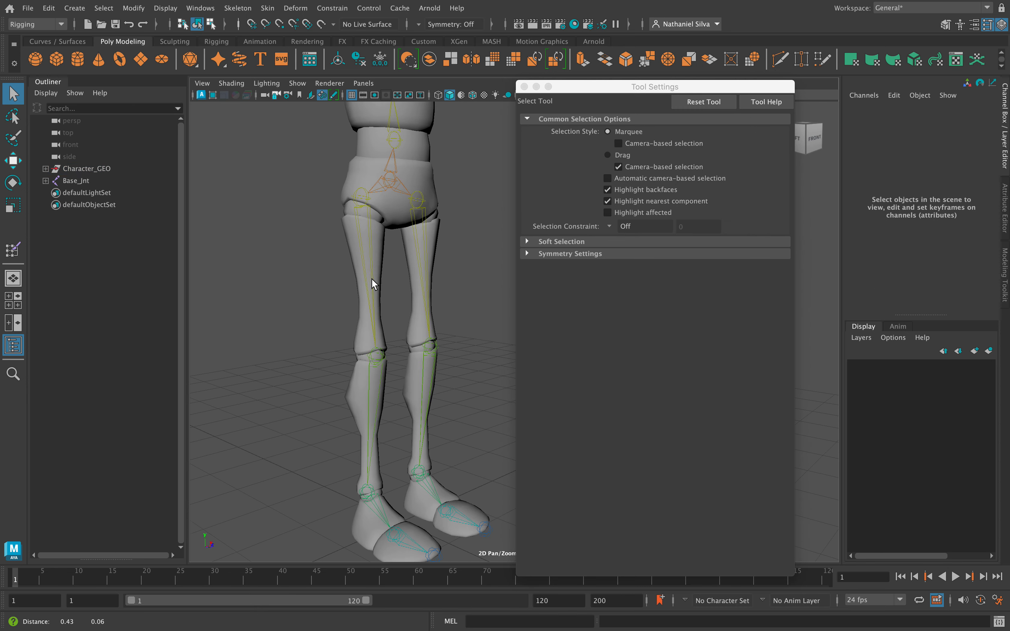
click(358, 241)
click(356, 246)
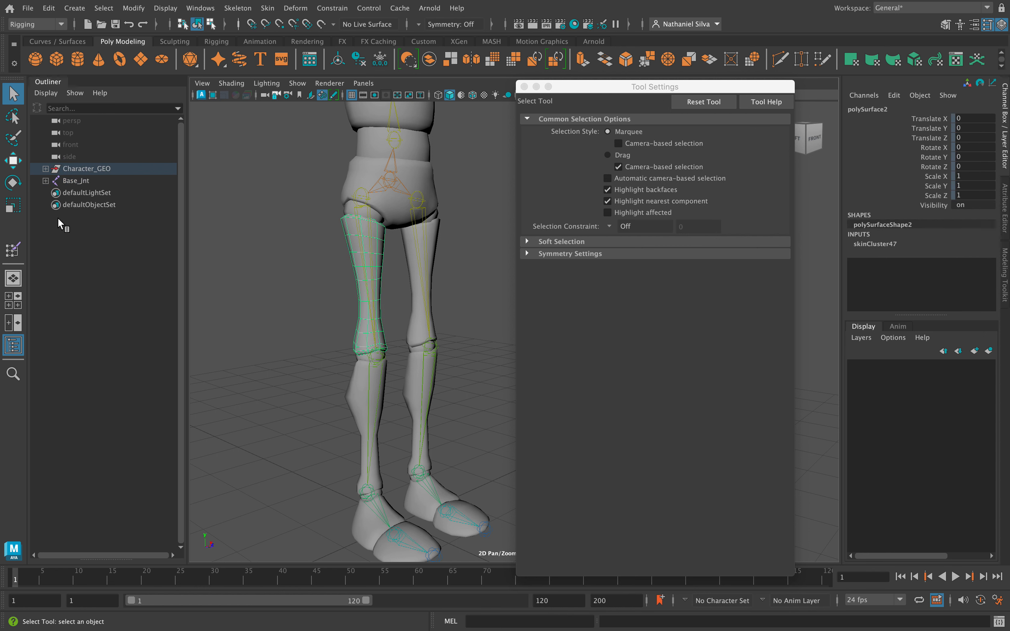
click(16, 251)
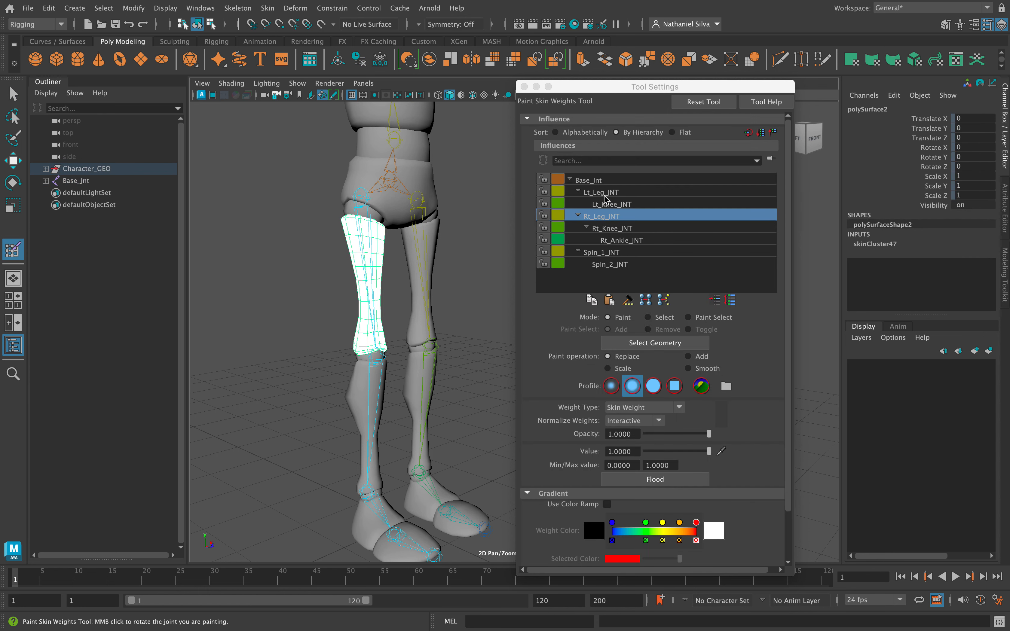
click(607, 218)
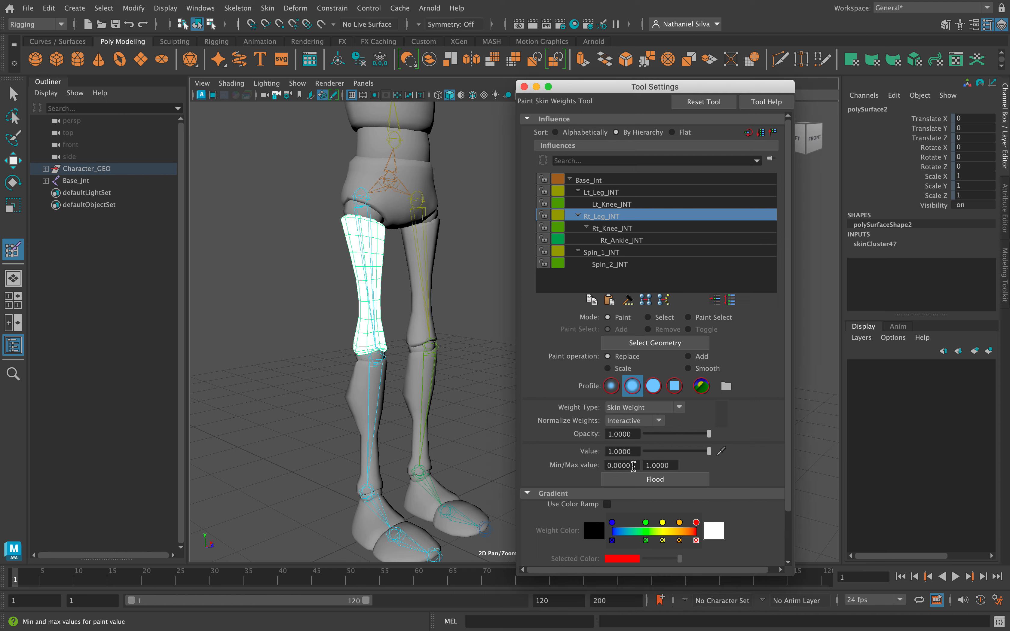
click(645, 480)
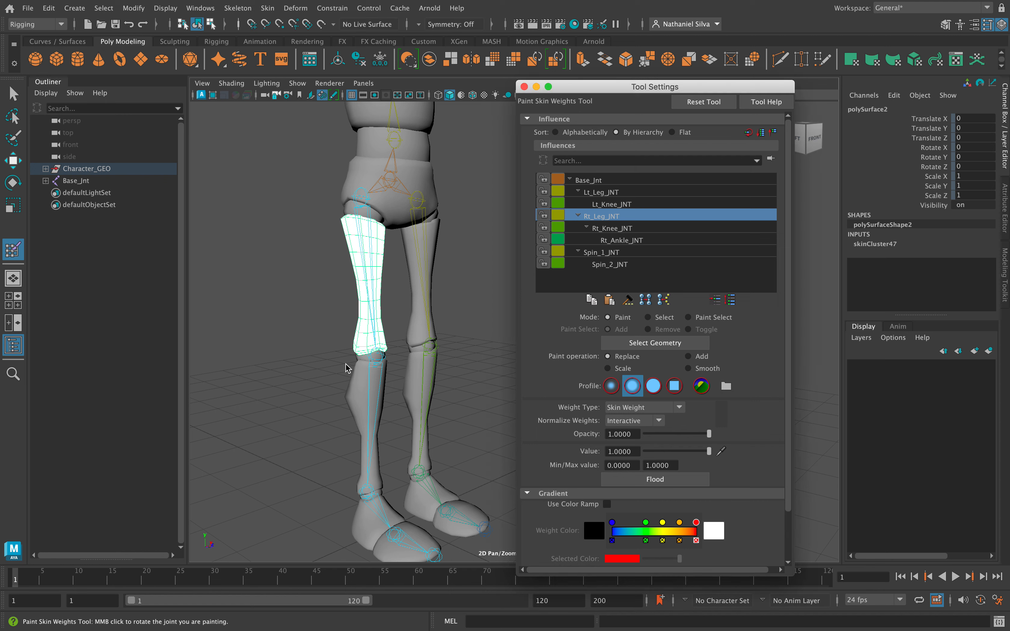
Select the right shin mesh and flood it with Rt_Knee_JNT influence at weight 1
key(q)
click(355, 393)
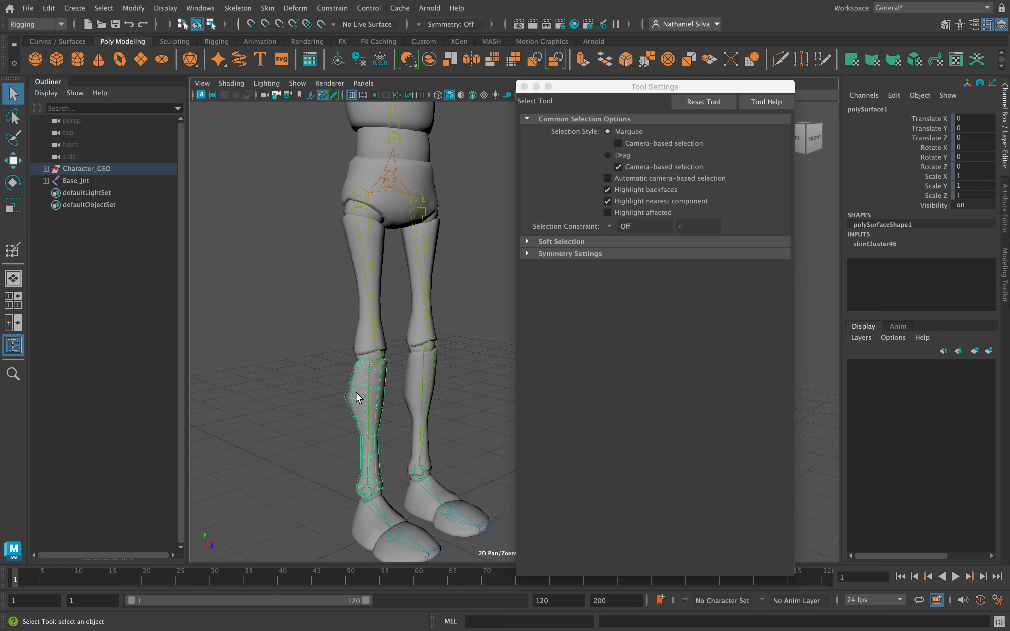
click(11, 251)
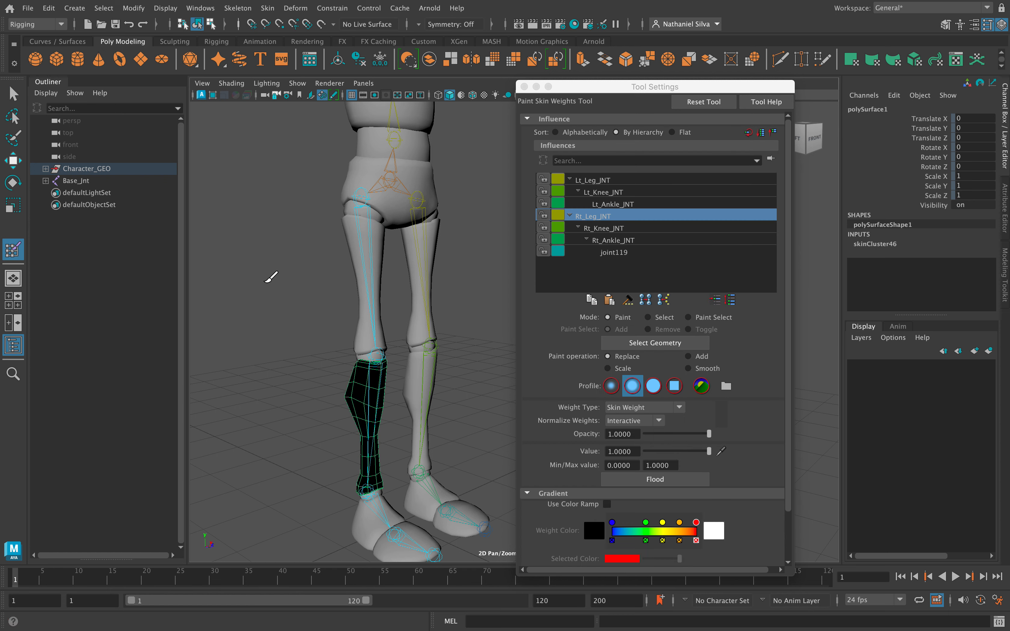
click(606, 229)
scroll(401, 354, up, 5)
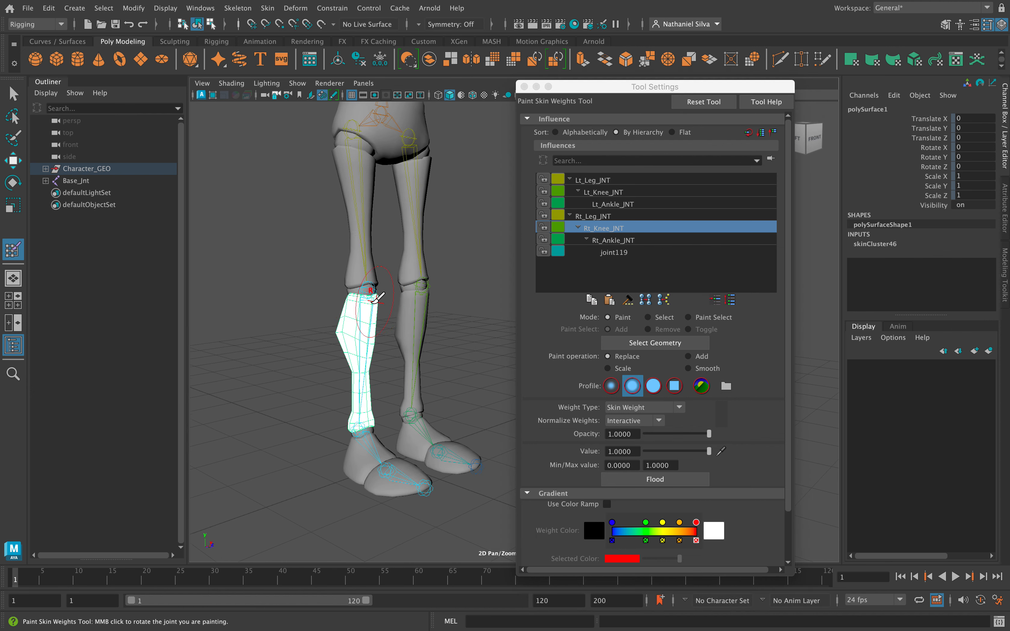
Select the right foot mesh behind the toe and flood it with Rt_Ankle_JNT influence at weight 1
key(q)
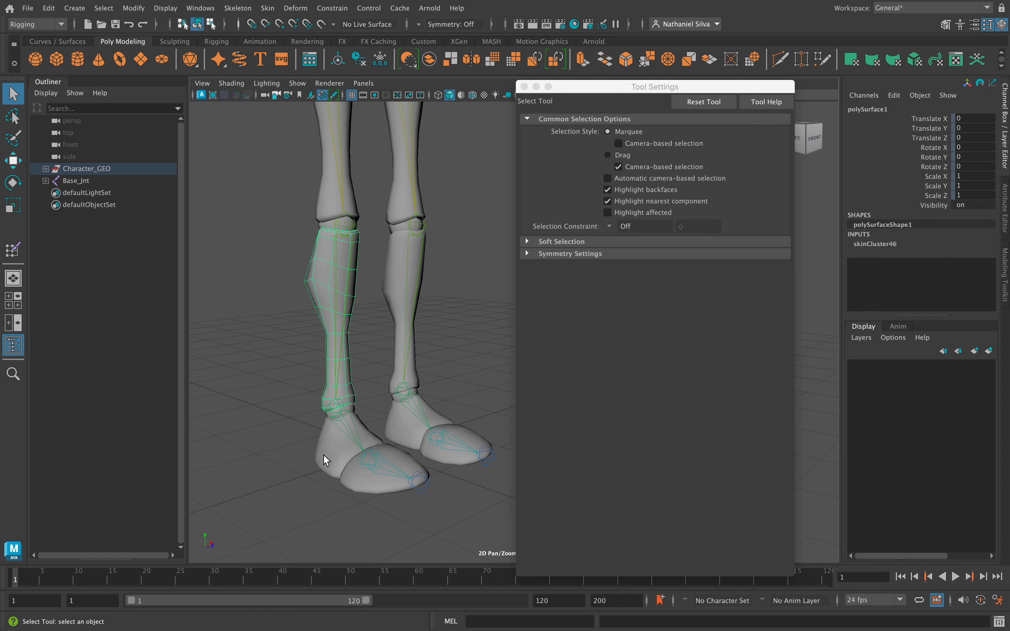
click(324, 455)
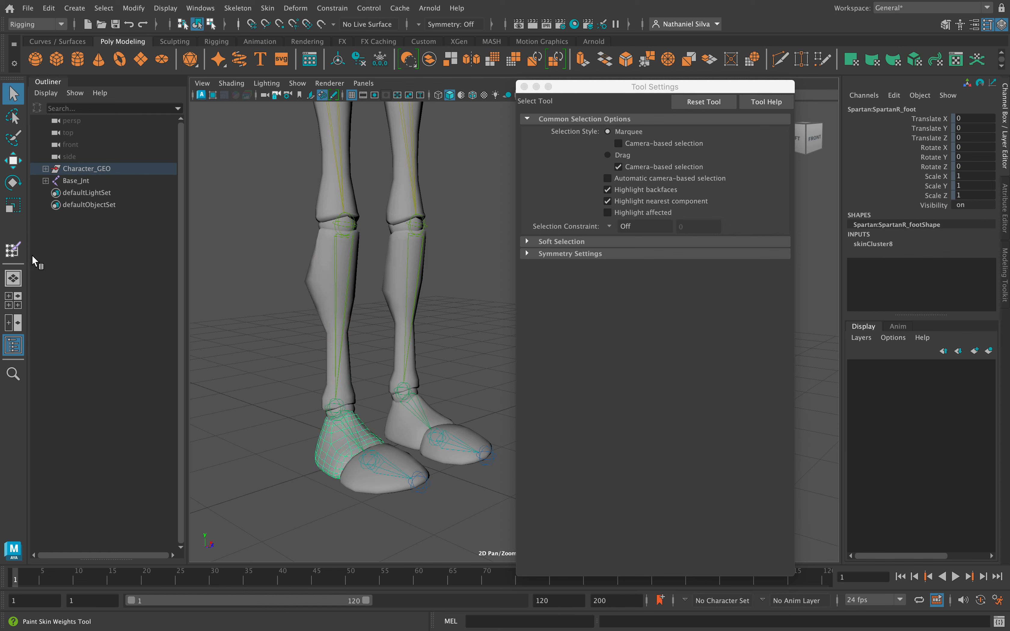
alt+middle_drag(307, 337, 316, 301)
alt+drag(301, 317, 305, 309)
alt+middle_drag(301, 346, 323, 380)
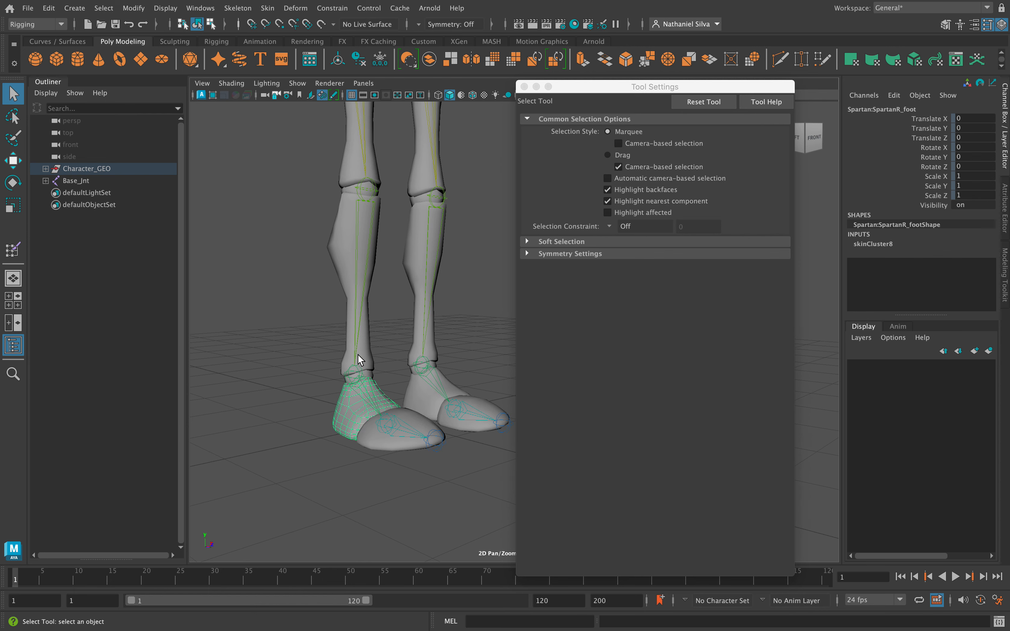
click(13, 252)
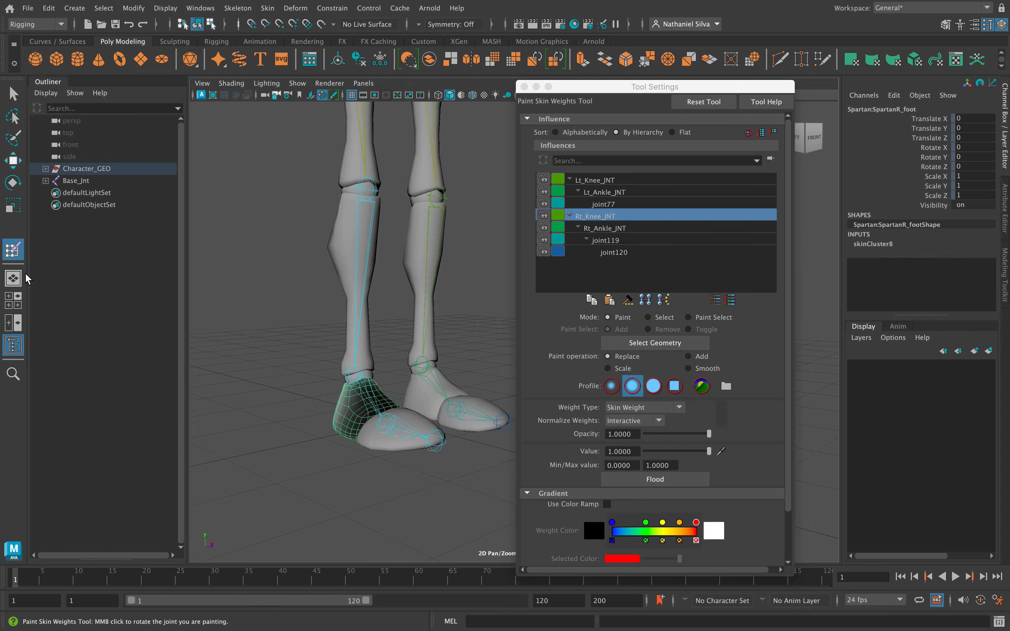
click(613, 229)
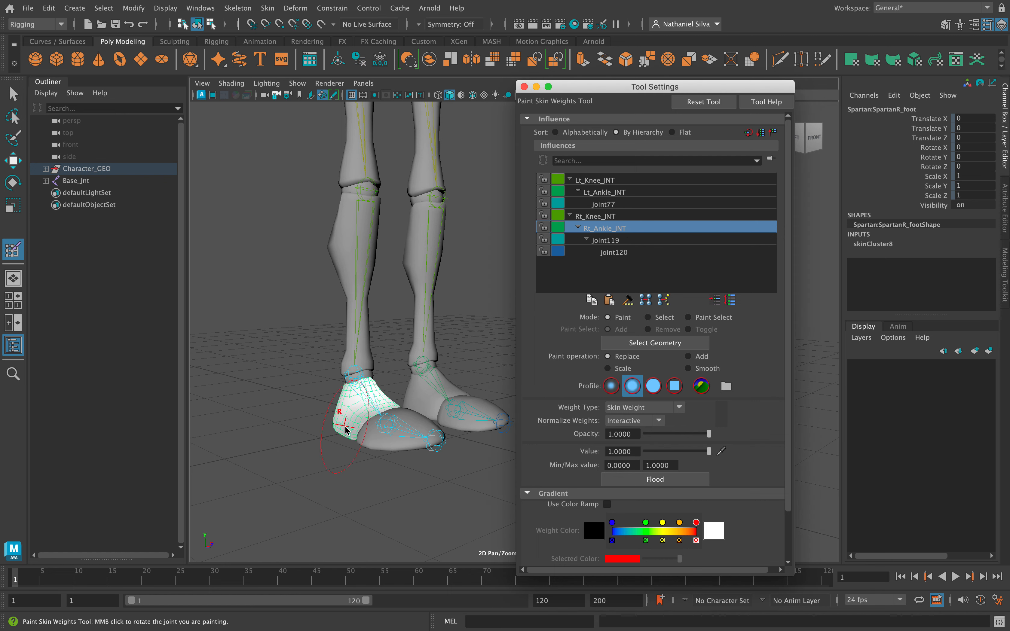
scroll(345, 430, up, 10)
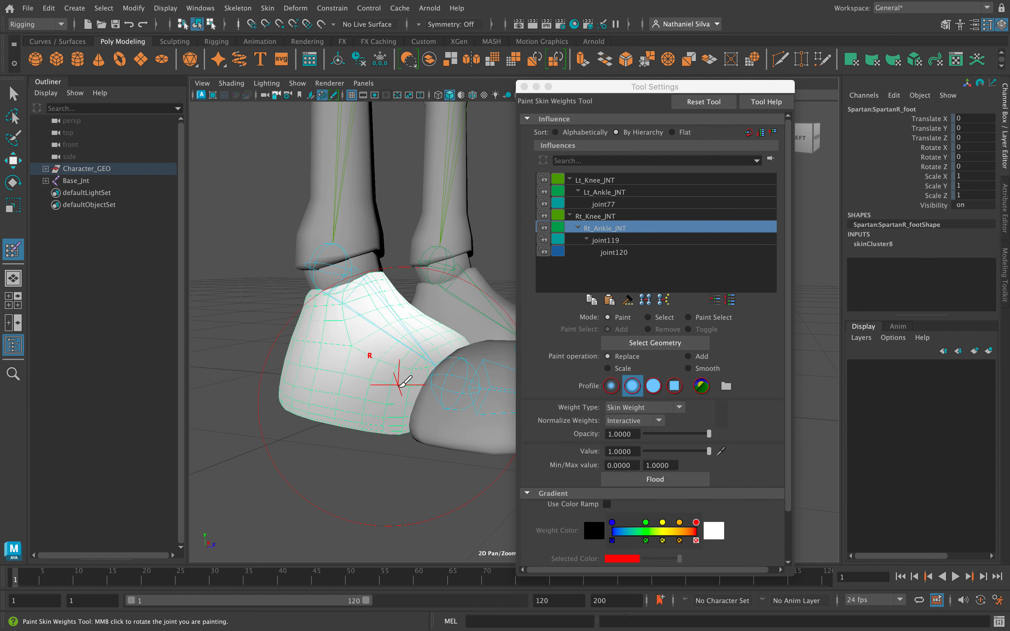
key(b)
drag(398, 385, 375, 391)
scroll(430, 406, up, 2)
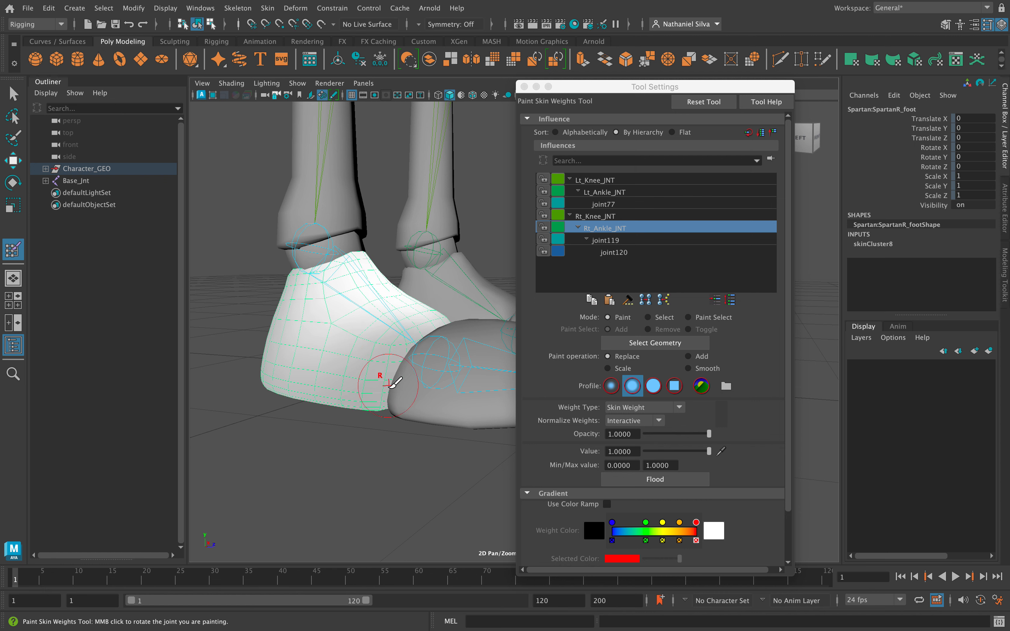
click(660, 482)
alt+drag(367, 354, 340, 364)
scroll(334, 320, down, 3)
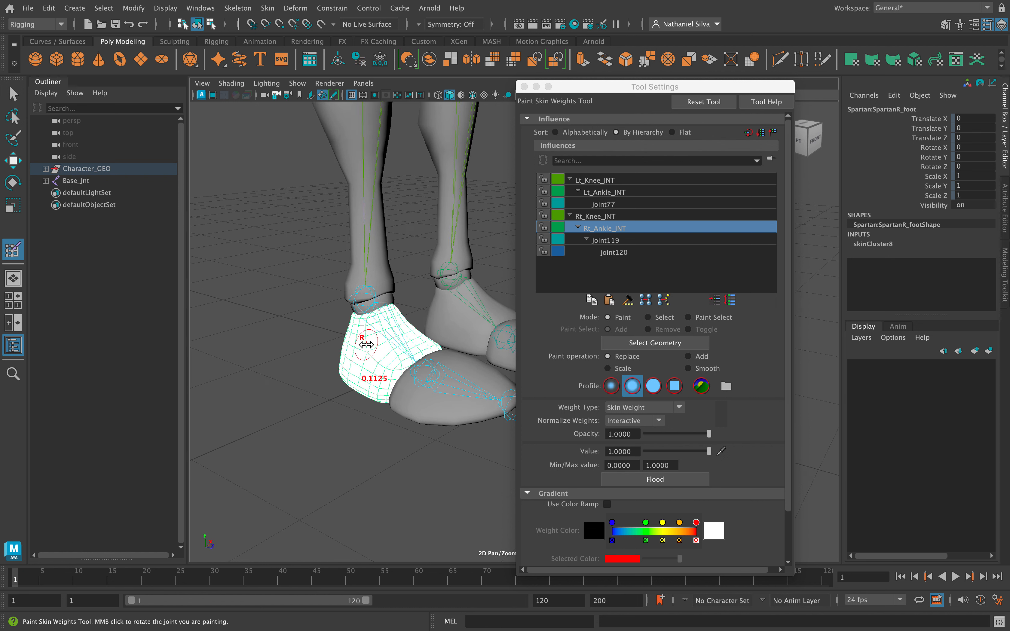
mouse_move(382, 367)
mouse_down()
mouse_move(416, 392)
mouse_move(370, 362)
mouse_move(402, 352)
mouse_up()
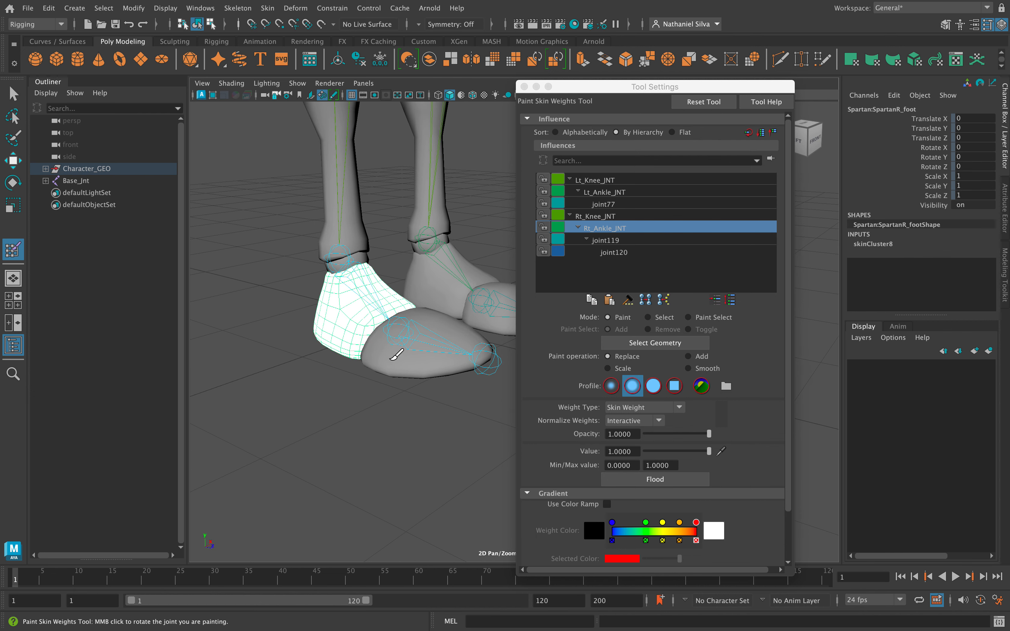
Select the right toe mesh and flood it with joint119 influence at weight 1
key(q)
click(415, 328)
alt+right_drag(415, 328, 392, 339)
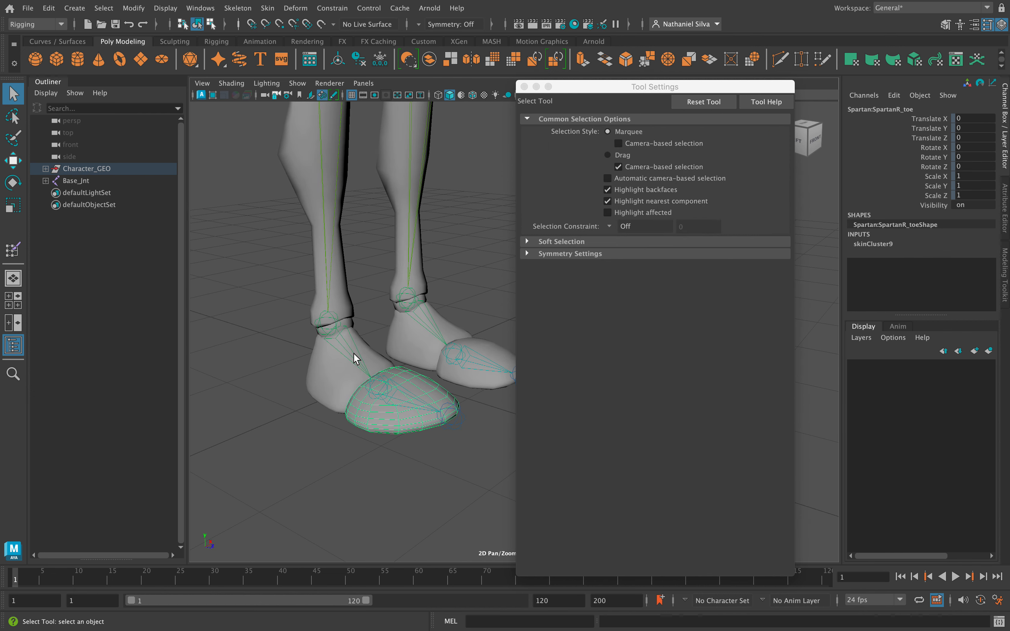
click(13, 250)
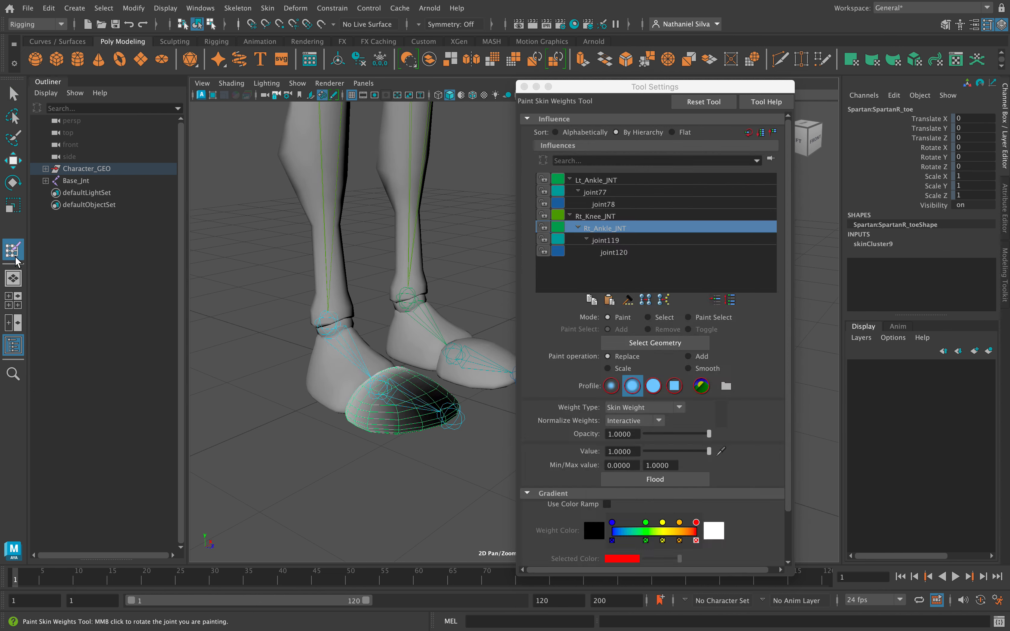
click(613, 241)
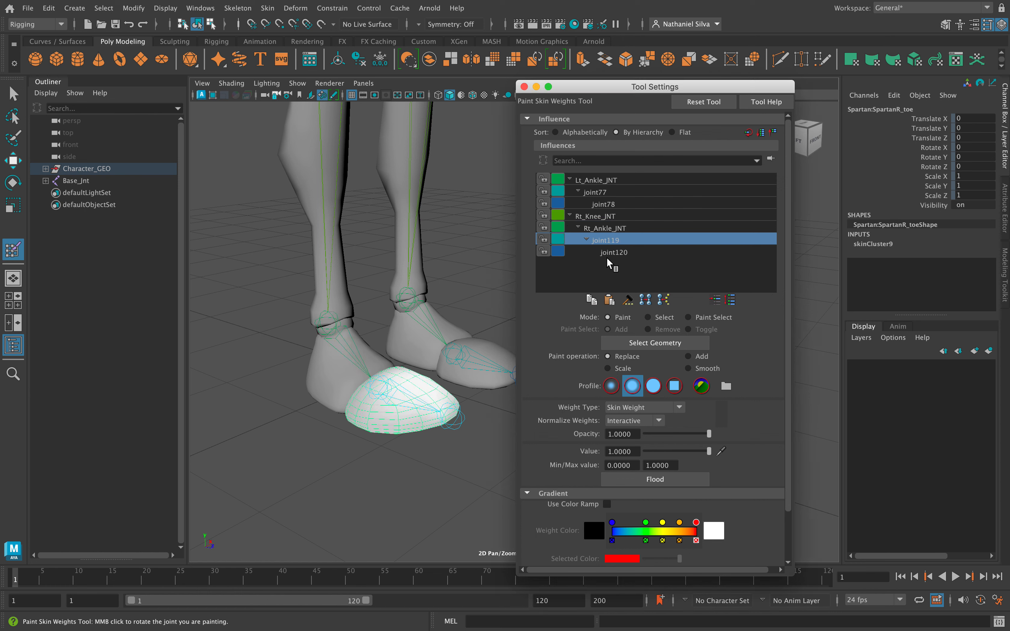
mouse_move(414, 387)
alt+mouse_down()
mouse_move(413, 401)
mouse_move(441, 383)
mouse_move(415, 377)
alt+mouse_up()
alt+middle_drag(440, 377, 445, 383)
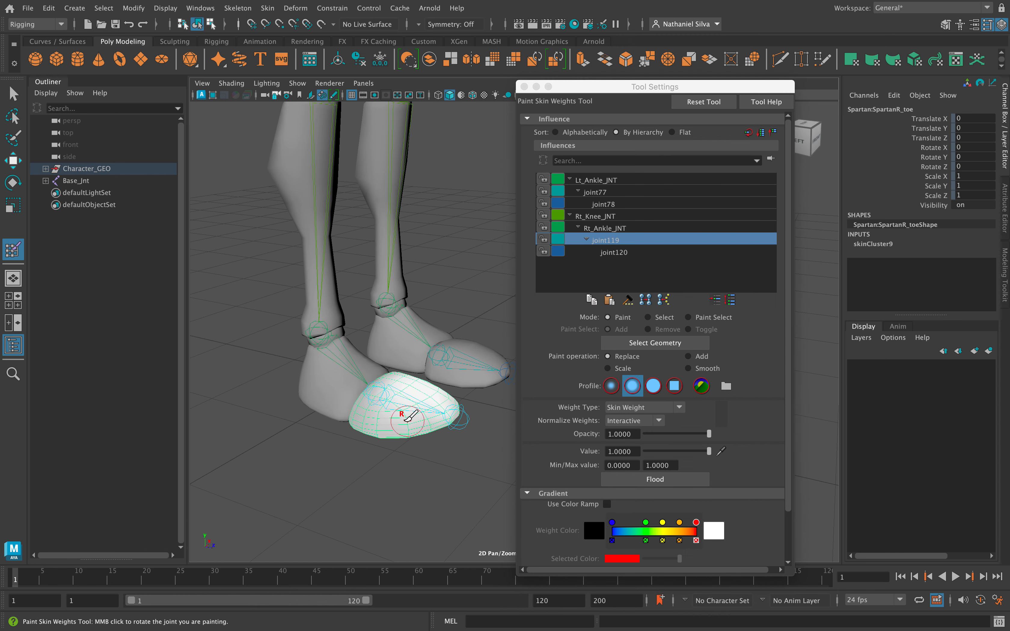
click(662, 482)
alt+drag(390, 431, 372, 375)
alt+middle_drag(372, 375, 379, 437)
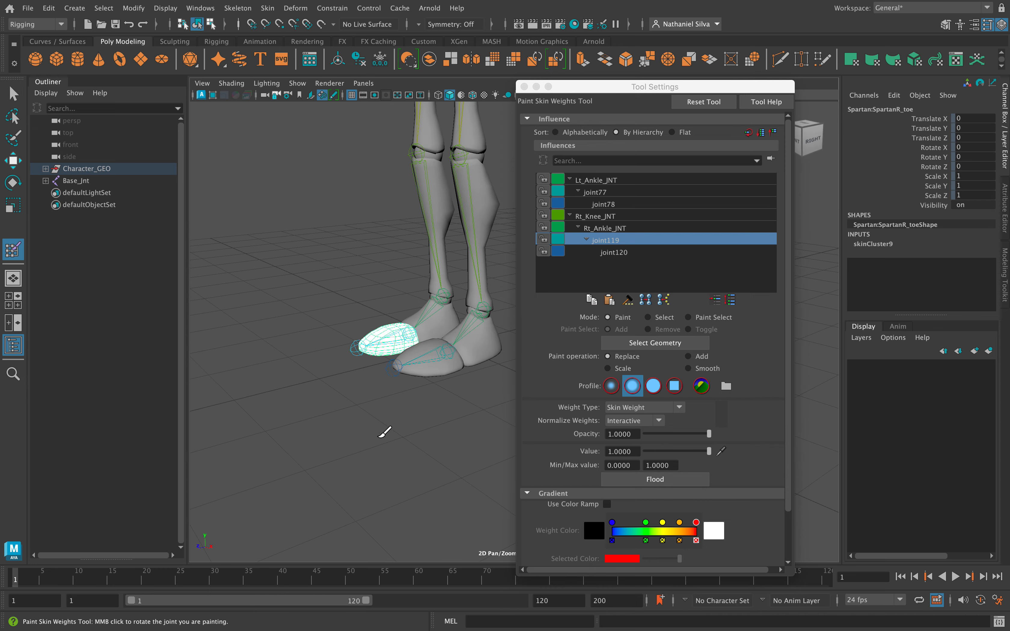
Select Lt_Leg_JNT and rotate it about -37.5 degrees in Y to test the left leg's skinning
key(q)
click(307, 257)
alt+middle_drag(350, 290, 333, 379)
alt+drag(333, 379, 388, 349)
alt+middle_drag(461, 308, 429, 374)
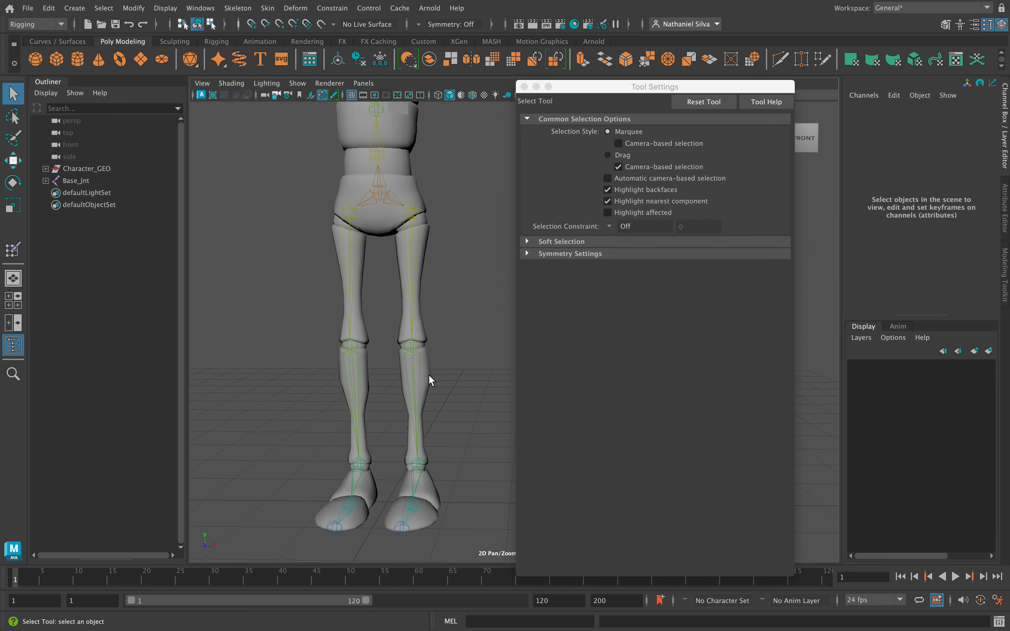
alt+right_drag(429, 374, 410, 342)
mouse_move(410, 342)
alt+mouse_down()
mouse_move(421, 361)
mouse_move(411, 339)
alt+mouse_up()
click(440, 240)
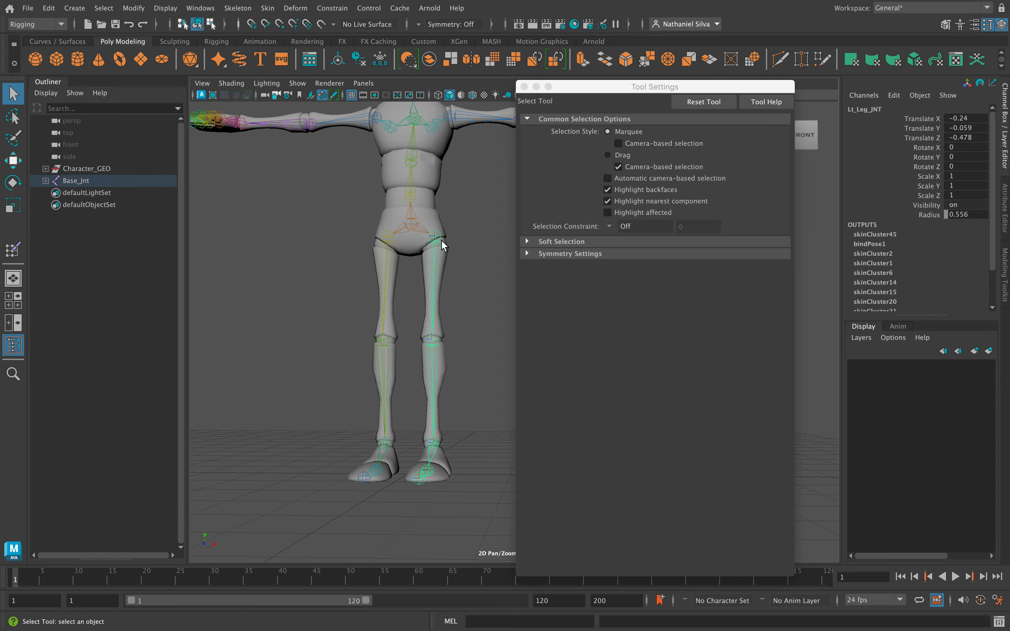
alt+drag(441, 244, 457, 261)
key(e)
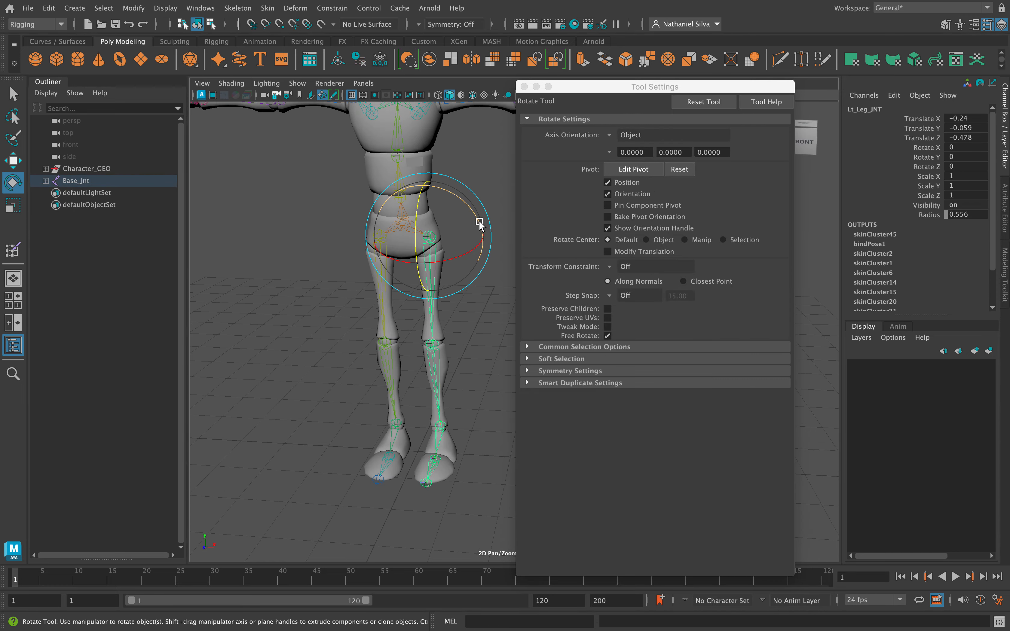
drag(479, 224, 428, 371)
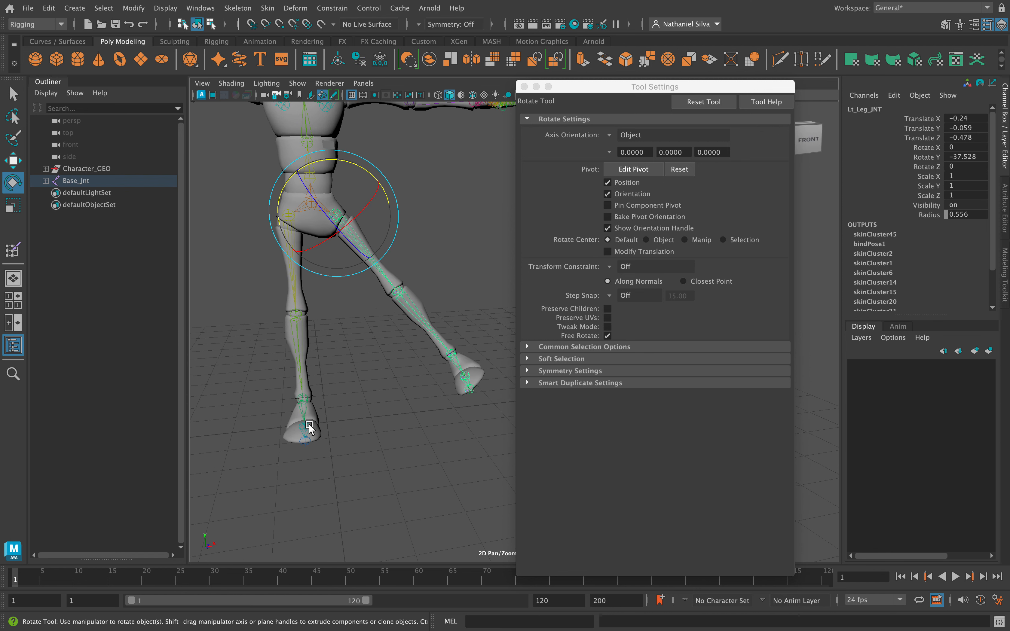
Rotate Lt_Leg_JNT further and bend the left knee joint to test how the thigh and shin meshes follow
alt+drag(308, 428, 338, 401)
mouse_move(353, 264)
mouse_down()
mouse_move(334, 225)
mouse_move(353, 255)
mouse_up()
click(378, 289)
click(376, 294)
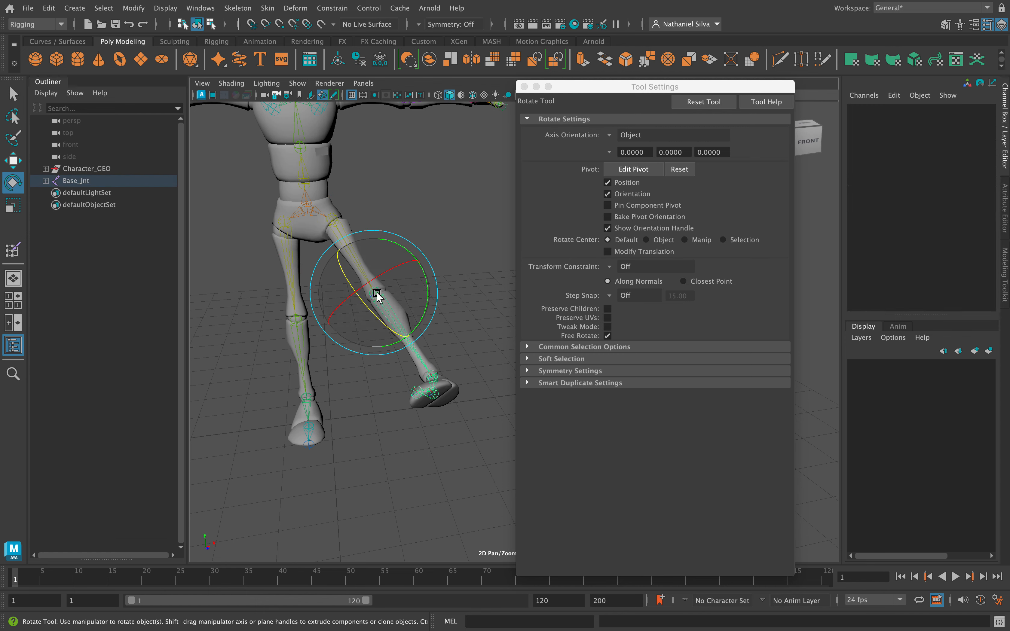
drag(367, 309, 394, 369)
click(422, 359)
scroll(361, 358, up, 5)
alt+middle_drag(394, 369, 417, 342)
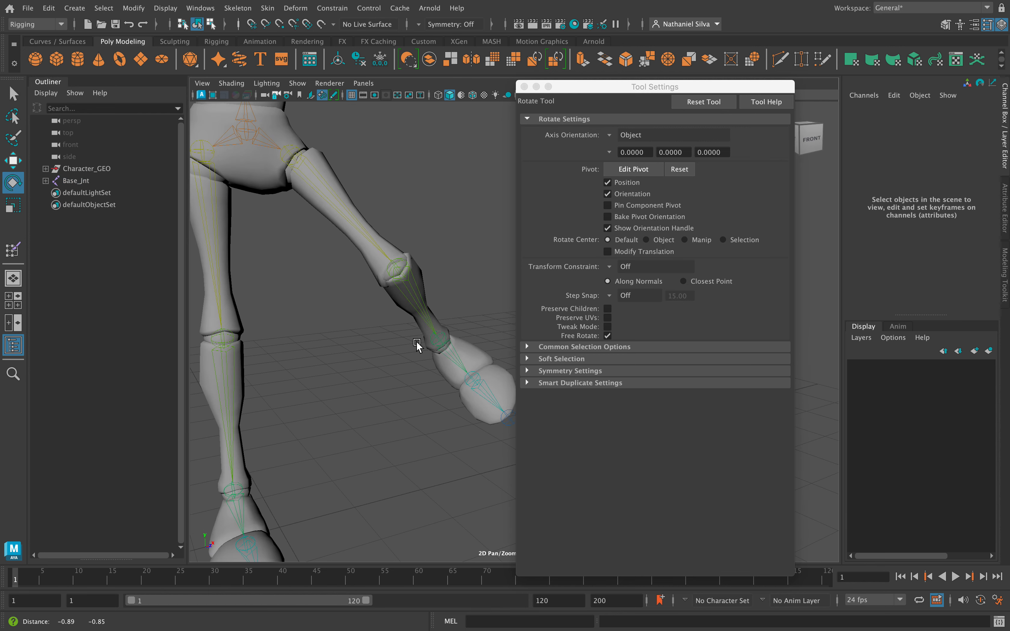
alt+right_drag(416, 342, 367, 356)
alt+drag(368, 356, 382, 357)
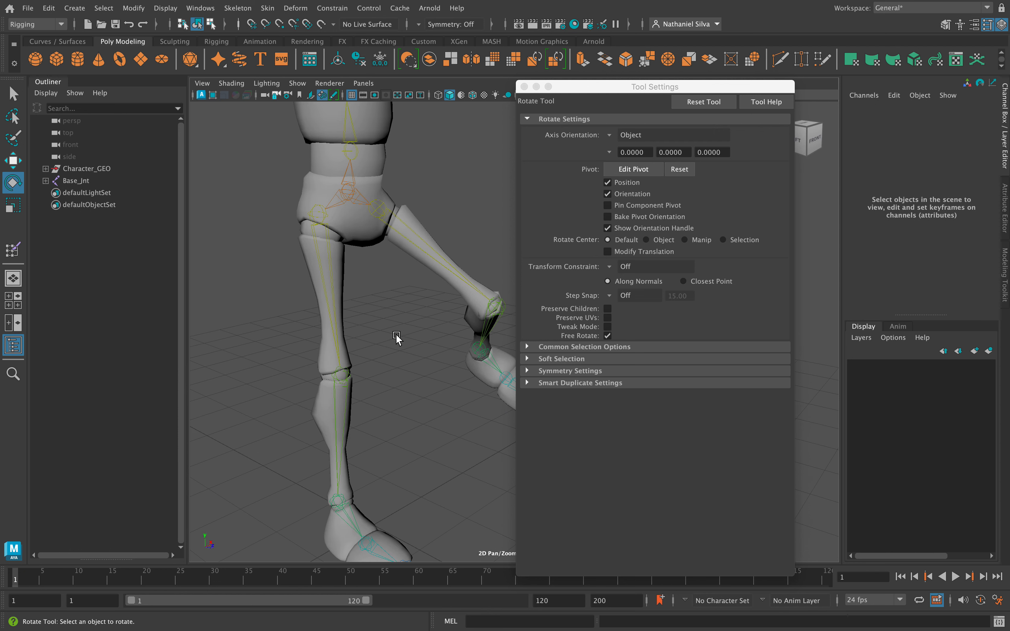
Undo the test rotations of the left knee and left leg joints
key(ctrl+z)
key(ctrl+z)
key(ctrl+z)
key(ctrl+z)
key(ctrl+z)
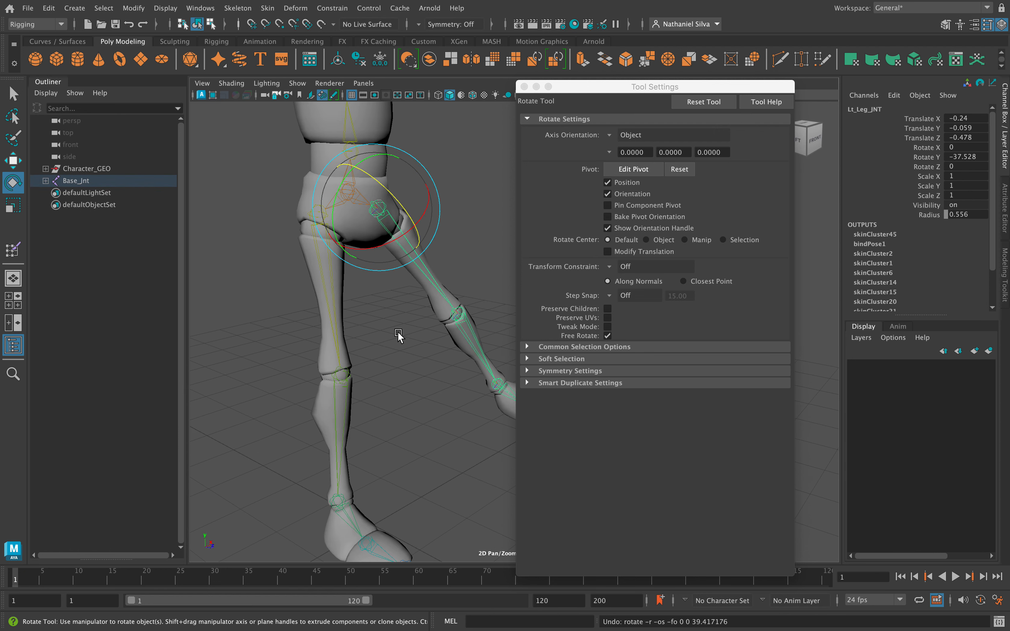
key(ctrl+z)
Clear the selection and examine the hips, knees, shins and ankles of both legs from several angles
click(452, 318)
alt+drag(452, 318, 421, 325)
alt+middle_drag(421, 325, 431, 383)
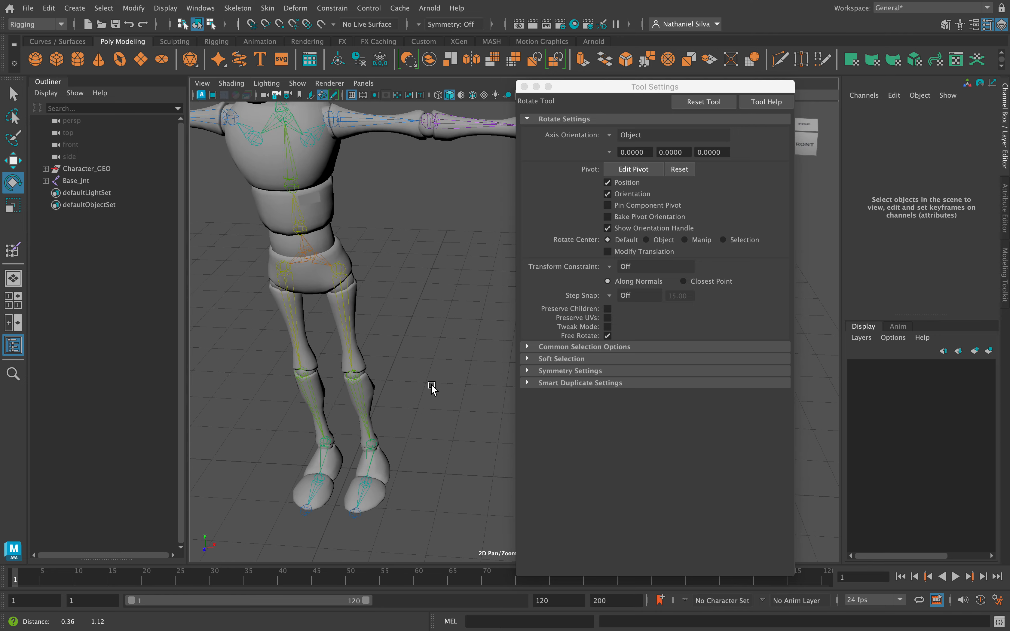
alt+drag(431, 383, 381, 324)
alt+right_drag(381, 324, 402, 385)
alt+drag(401, 386, 392, 297)
alt+middle_drag(392, 296, 409, 320)
alt+drag(409, 320, 389, 324)
alt+middle_drag(389, 324, 392, 261)
alt+right_drag(392, 260, 397, 330)
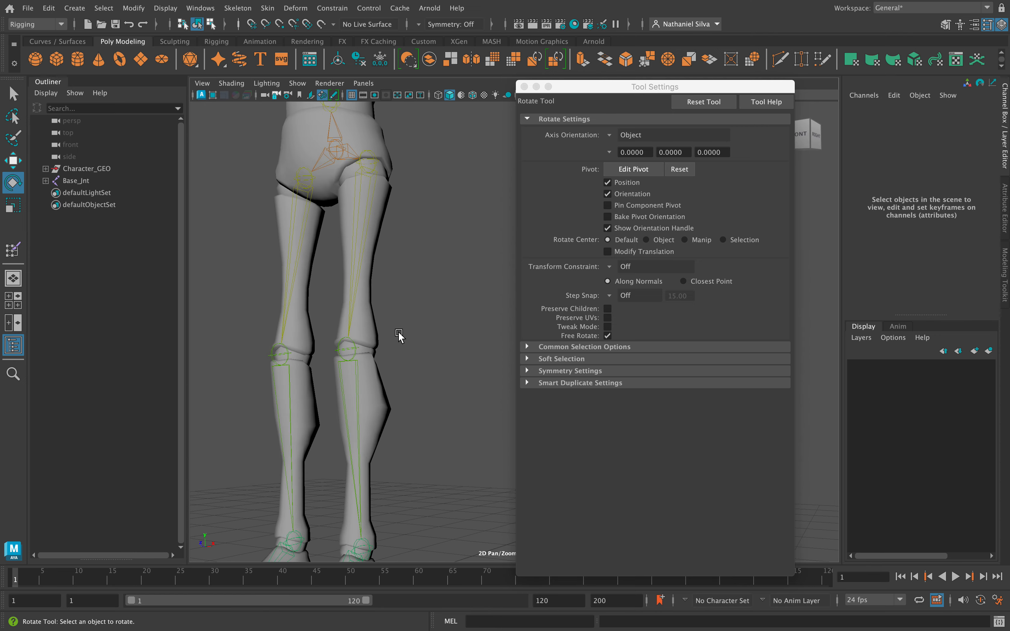
alt+drag(398, 330, 361, 352)
alt+middle_drag(361, 352, 407, 292)
alt+drag(407, 292, 398, 322)
alt+middle_drag(398, 322, 395, 312)
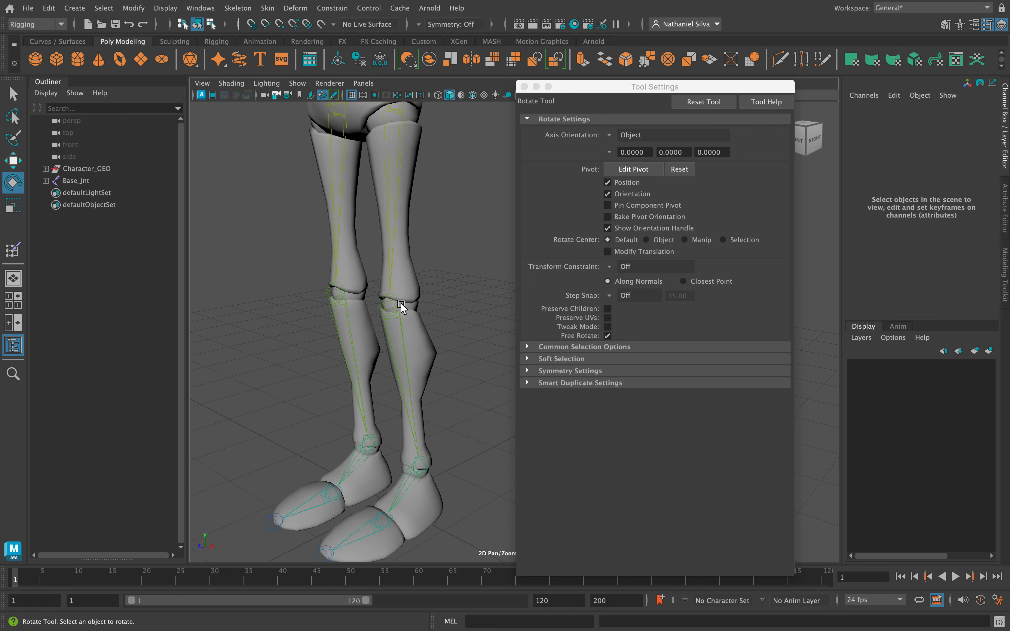
alt+right_drag(419, 311, 419, 374)
alt+middle_drag(419, 373, 360, 265)
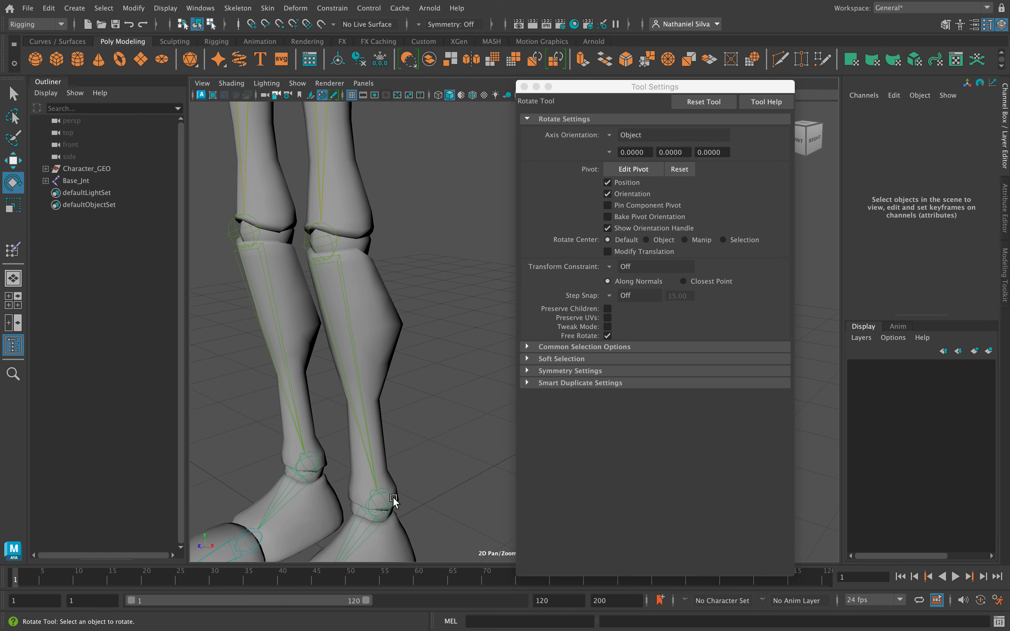
Examine both ankles up close and select the left ankle joint, Lt_Ankle_JNT
alt+right_drag(393, 499, 390, 329)
alt+drag(389, 330, 421, 392)
alt+middle_drag(422, 392, 354, 412)
alt+drag(354, 412, 369, 403)
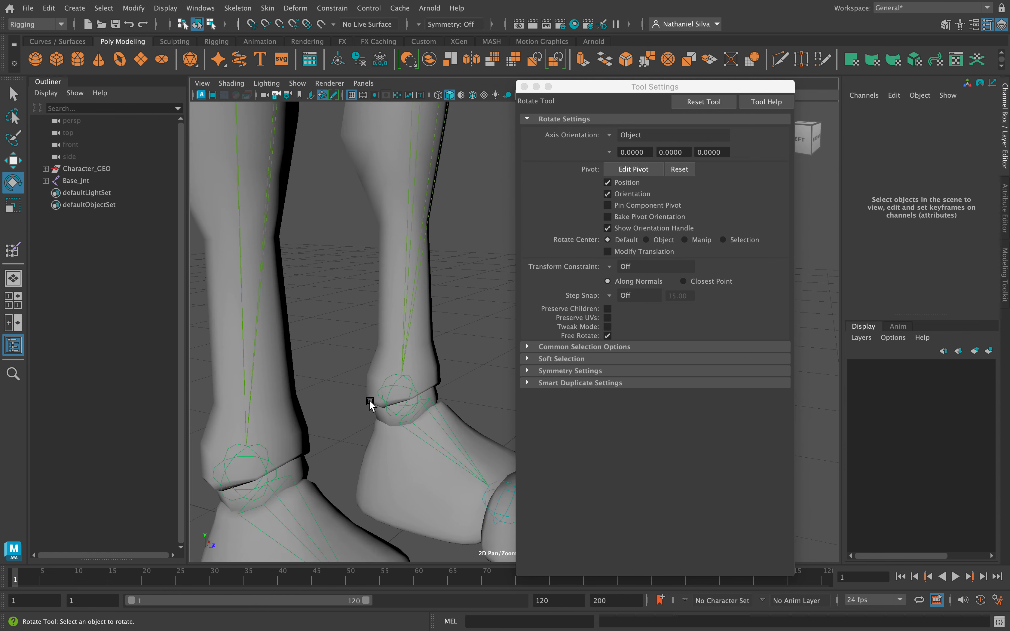
click(381, 419)
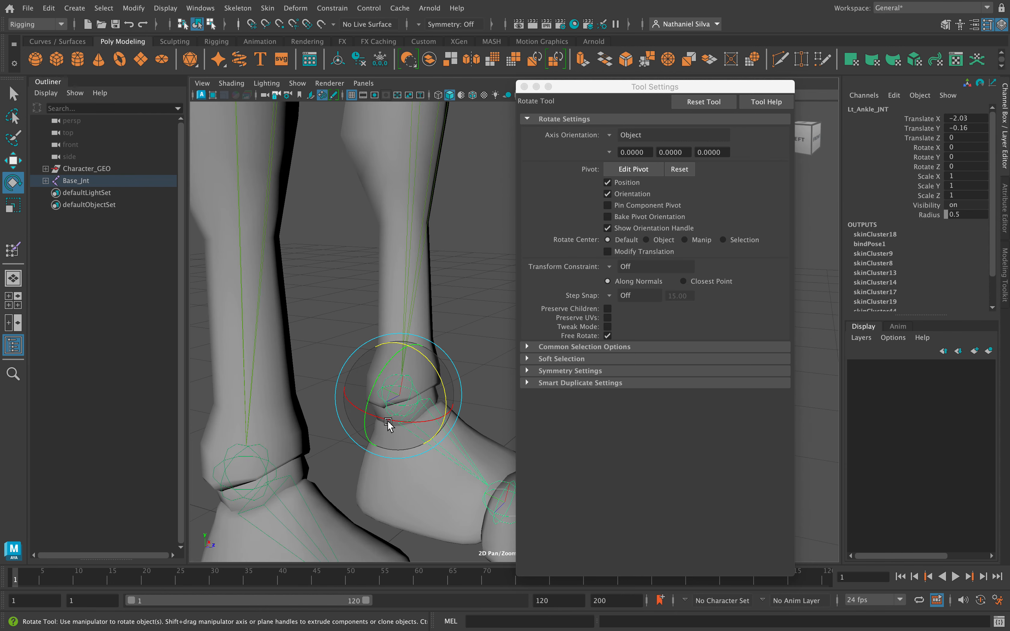
key(q)
click(379, 423)
click(451, 356)
alt+middle_drag(402, 329, 362, 375)
alt+right_drag(362, 375, 347, 397)
alt+middle_drag(347, 397, 387, 365)
click(387, 353)
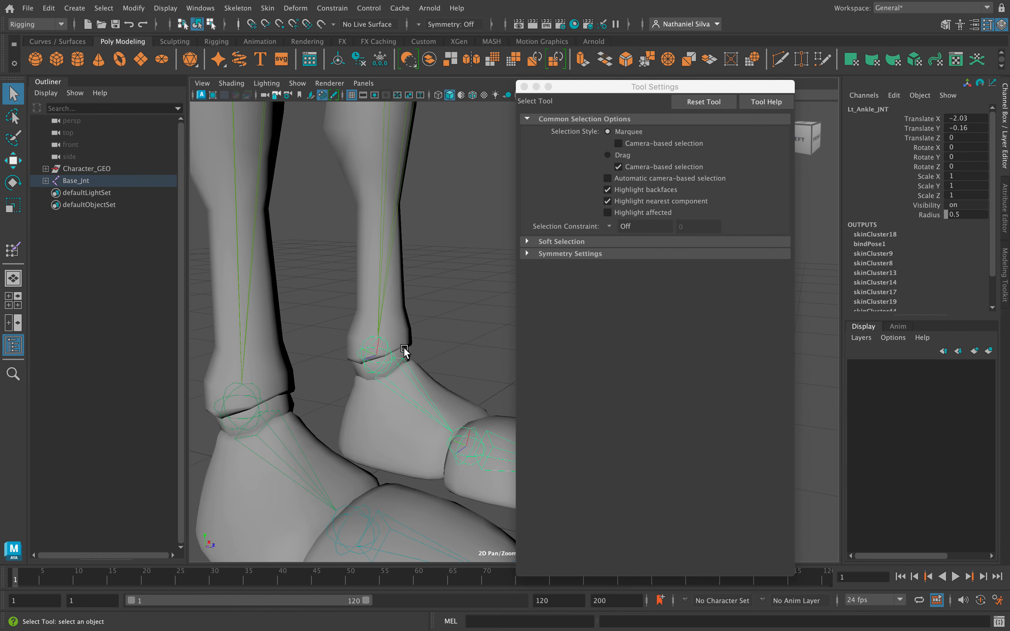
Rotate Lt_Ankle_JNT freely to about 5.2, -5.8, -45.1 degrees to test how the left foot mesh follows
key(e)
key(w)
key(e)
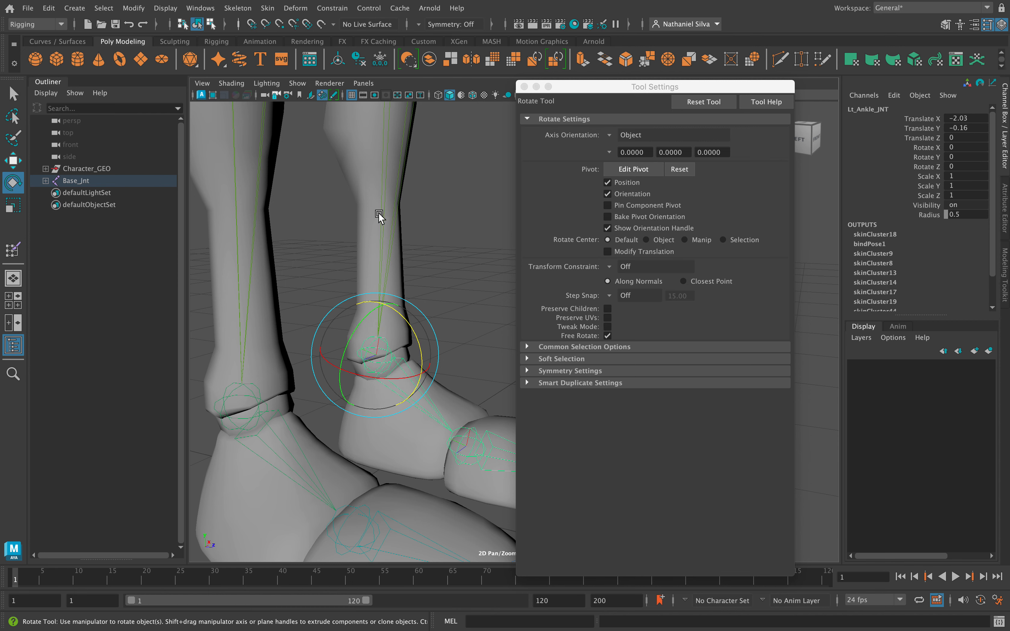
alt+middle_drag(379, 216, 382, 314)
alt+right_drag(383, 314, 384, 348)
drag(383, 348, 443, 424)
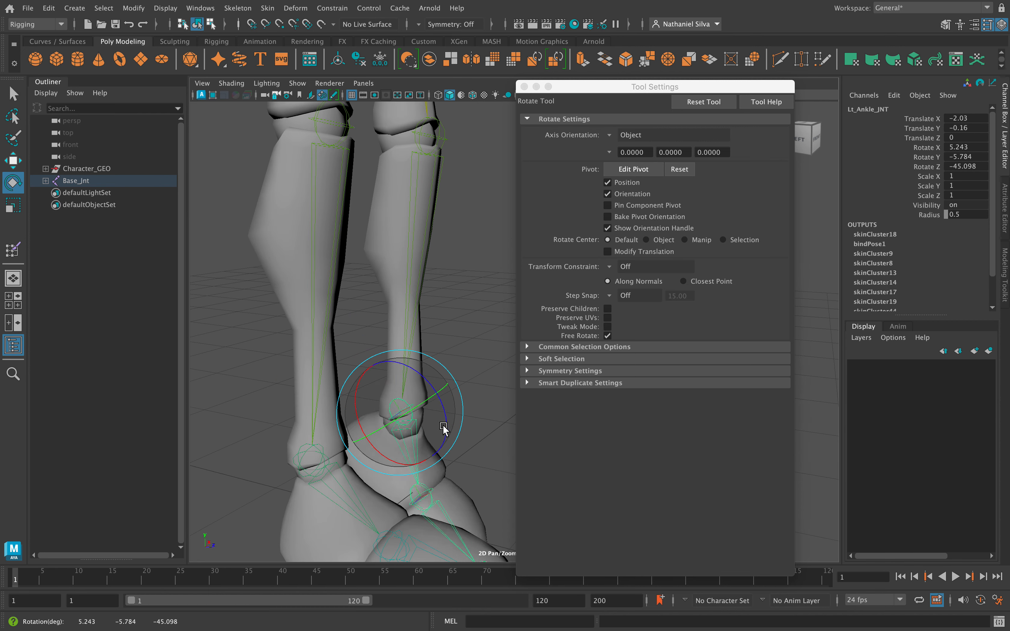
Undo the test rotation and the selection of the left ankle joint
key(ctrl+z)
key(ctrl+z)
key(ctrl+z)
key(ctrl+z)
key(ctrl+z)
key(ctrl+z)
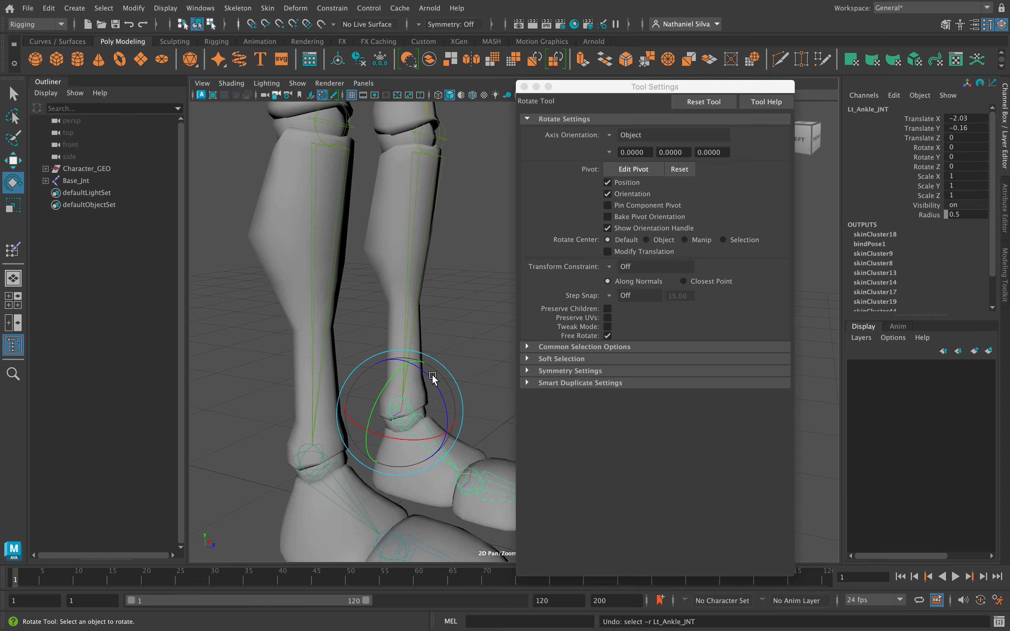
Examine the pelvis mesh and the hip area from the front, leaving nothing selected
alt+right_drag(455, 295, 359, 226)
alt+drag(413, 319, 334, 307)
mouse_move(413, 355)
alt+right_down()
mouse_move(385, 336)
mouse_move(411, 357)
alt+right_up()
alt+drag(411, 357, 376, 355)
alt+middle_drag(363, 298, 388, 301)
alt+right_drag(388, 300, 396, 317)
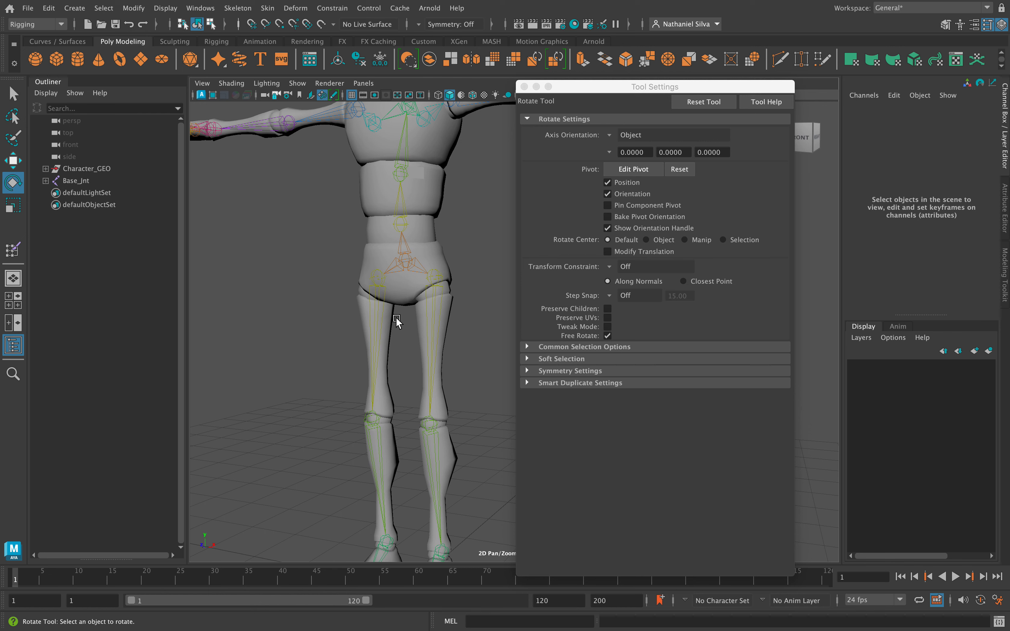
alt+drag(396, 318, 418, 267)
click(397, 251)
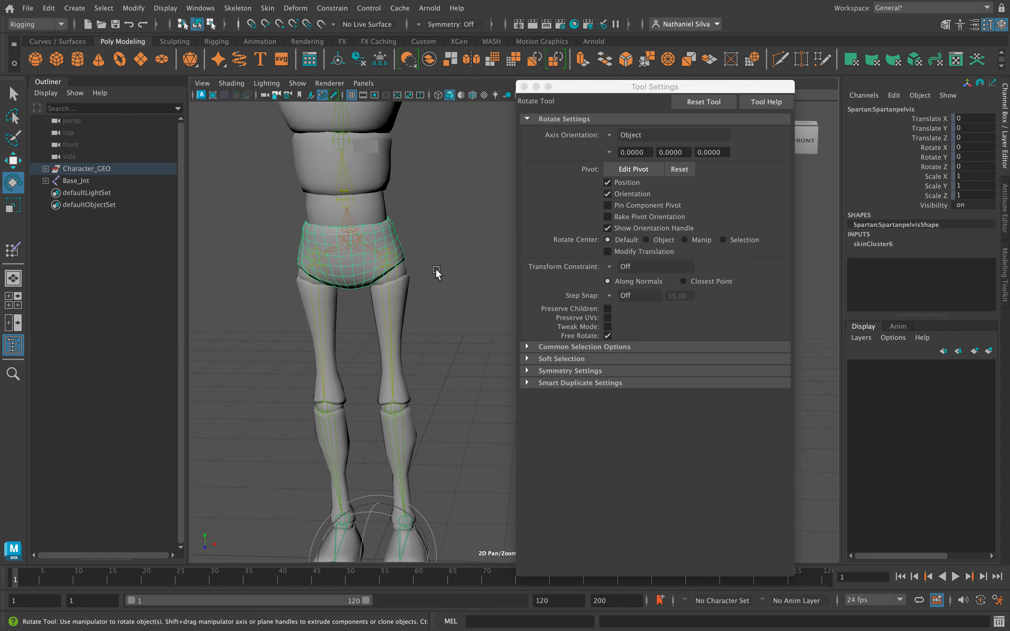
click(436, 269)
click(398, 258)
shift+click(398, 258)
click(424, 255)
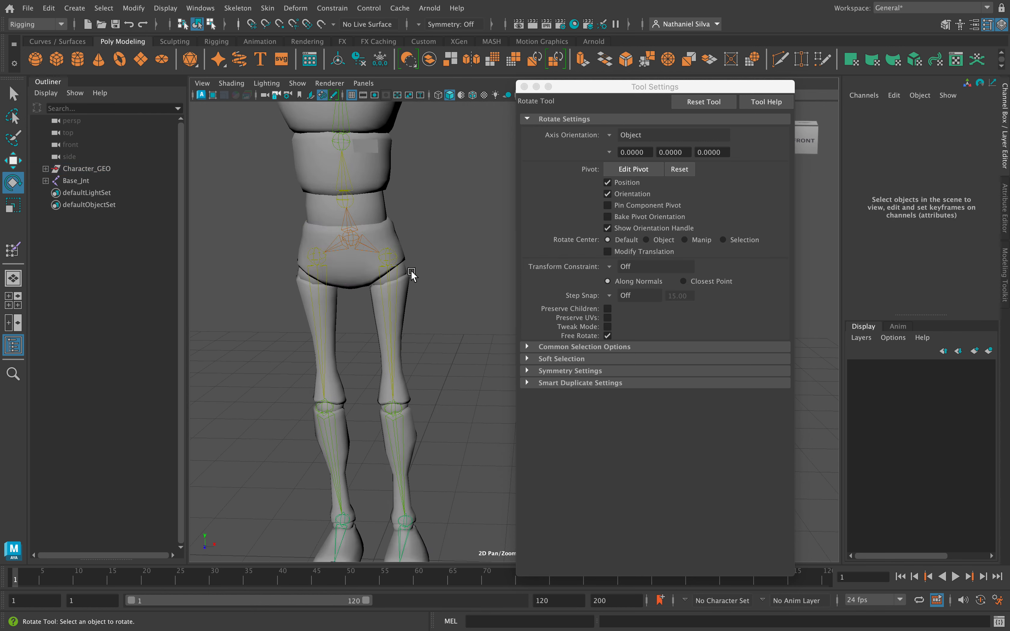
Test-rotate Lt_Leg_JNT to check its pull on the pelvis mesh, and undo the rotation
alt+drag(411, 273, 420, 275)
click(353, 272)
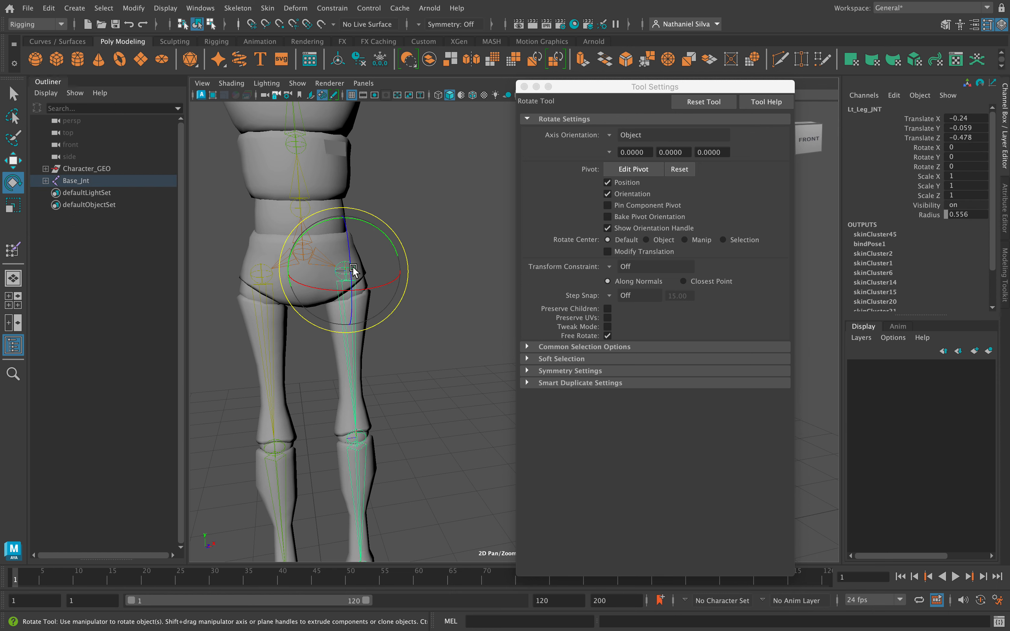
drag(388, 243, 338, 242)
key(ctrl+z)
click(421, 263)
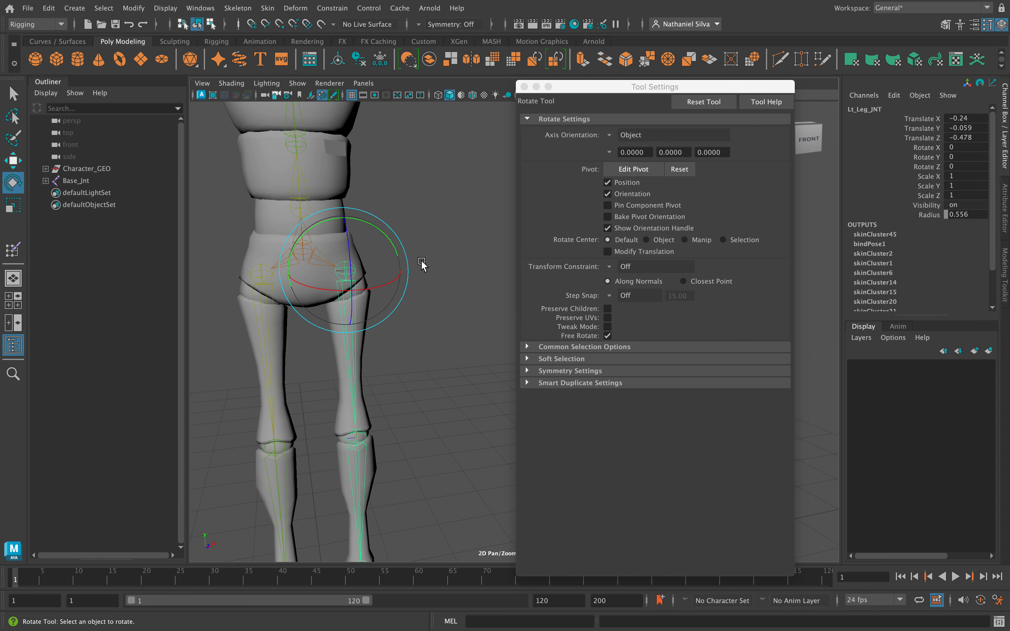
Activate the Paint Skin Weights Tool on the pelvis mesh and choose Base_Jnt as the influence
alt+middle_drag(421, 263, 421, 313)
alt+drag(421, 313, 384, 298)
key(q)
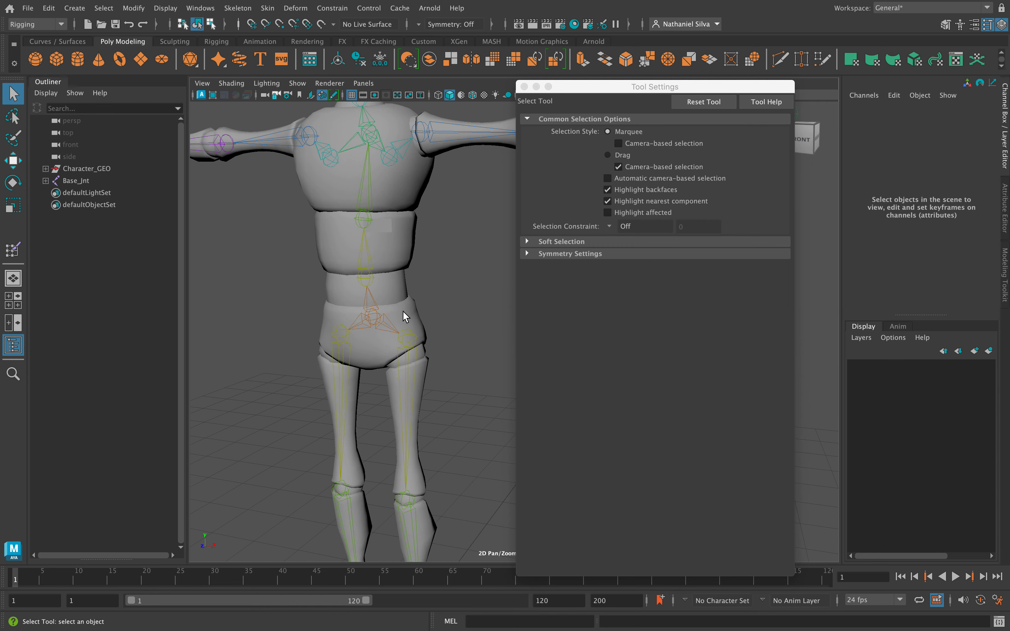
click(379, 315)
click(13, 250)
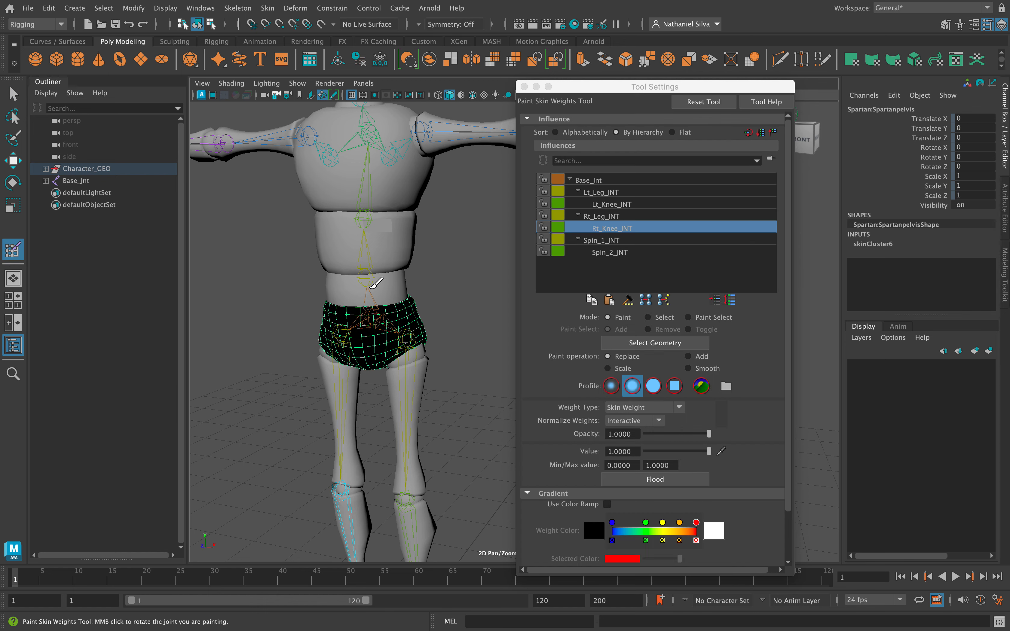
click(591, 182)
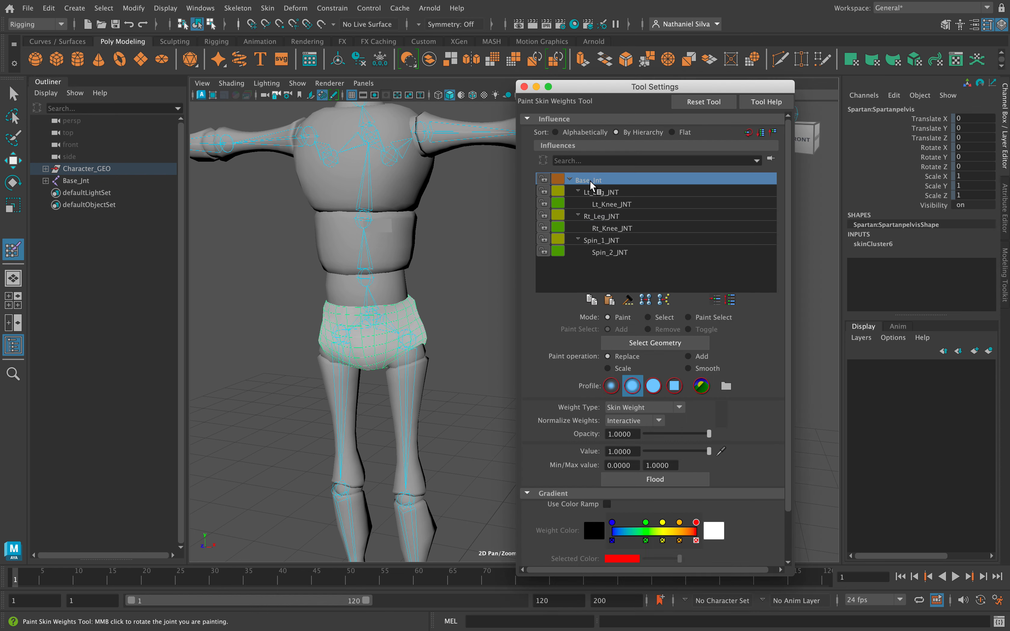
alt+right_drag(448, 307, 466, 305)
alt+drag(466, 305, 424, 308)
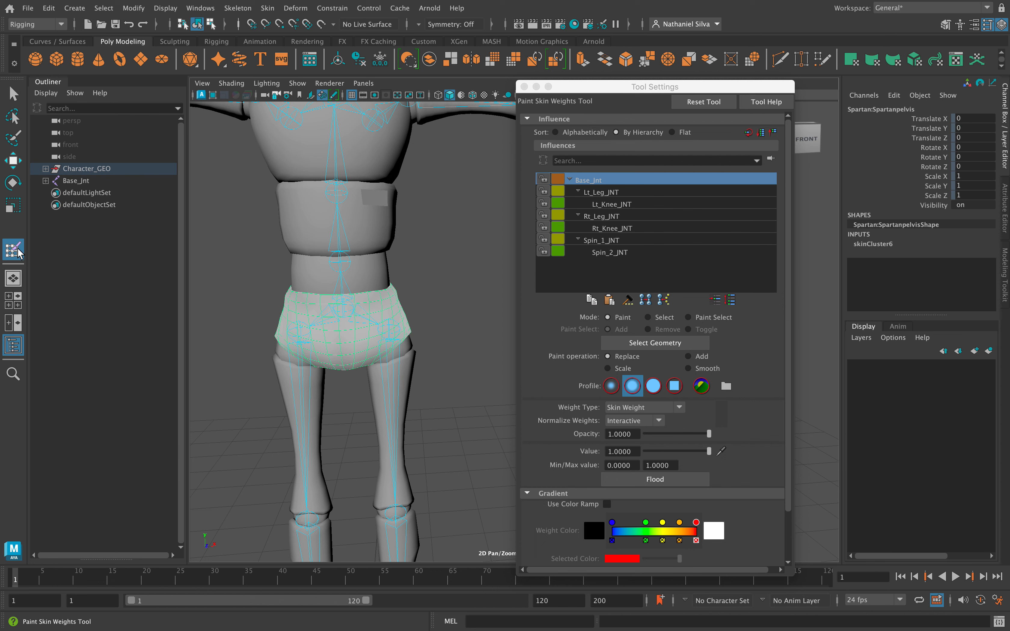
Flood the pelvis mesh with a Replace weight value of 1 for Base_Jnt and leave weight painting
click(262, 9)
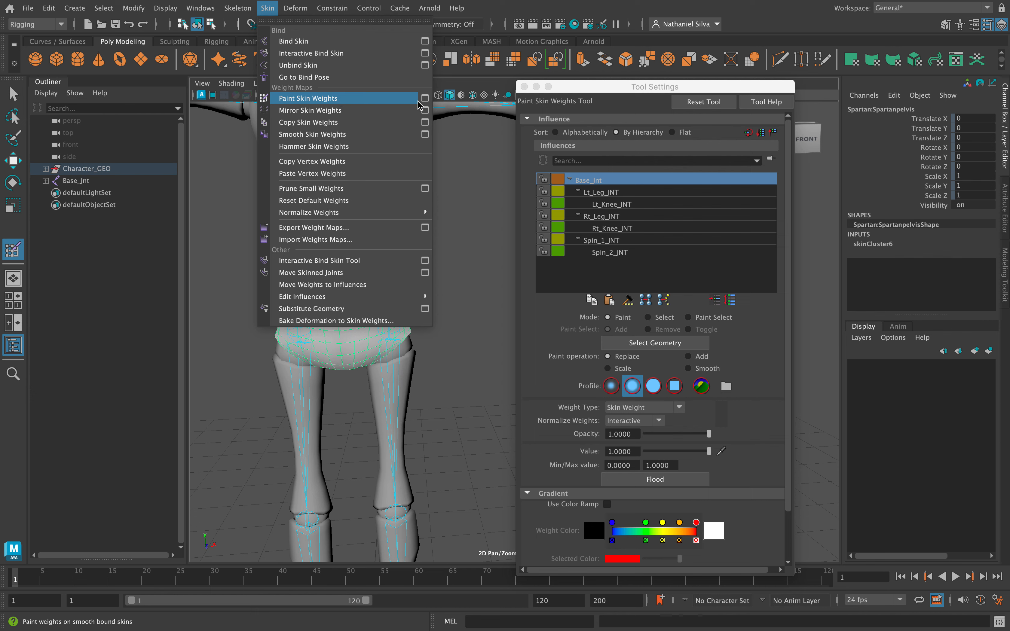
click(542, 323)
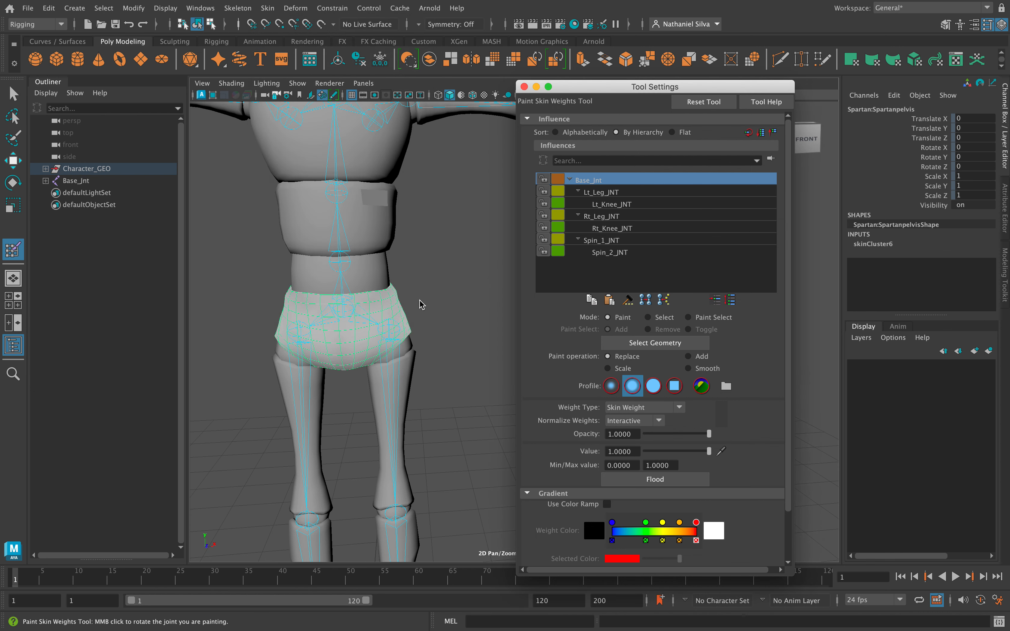
alt+drag(452, 323, 459, 300)
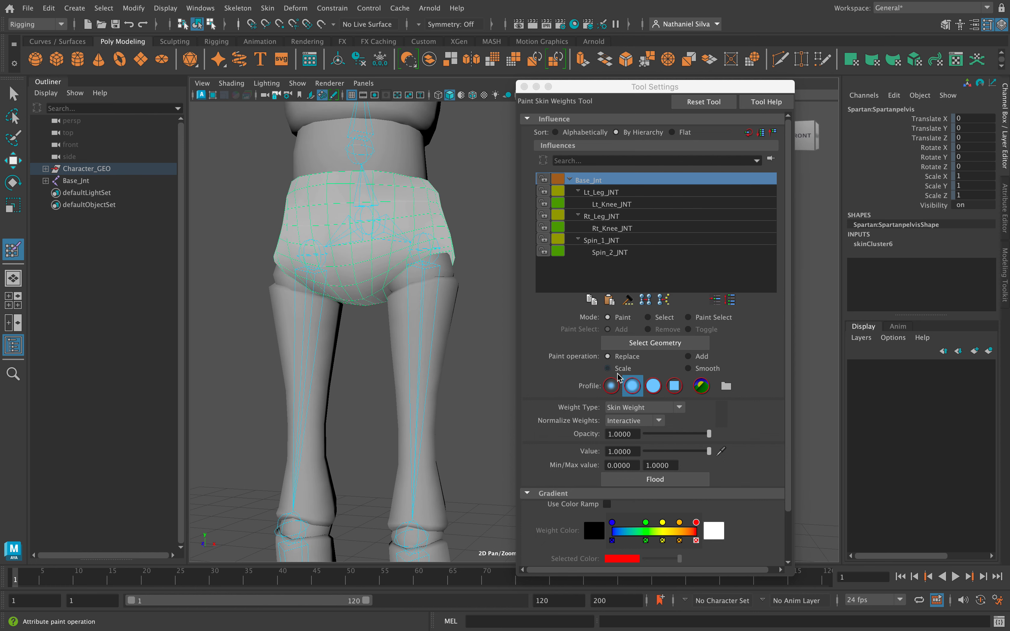
click(655, 480)
alt+drag(368, 342, 364, 292)
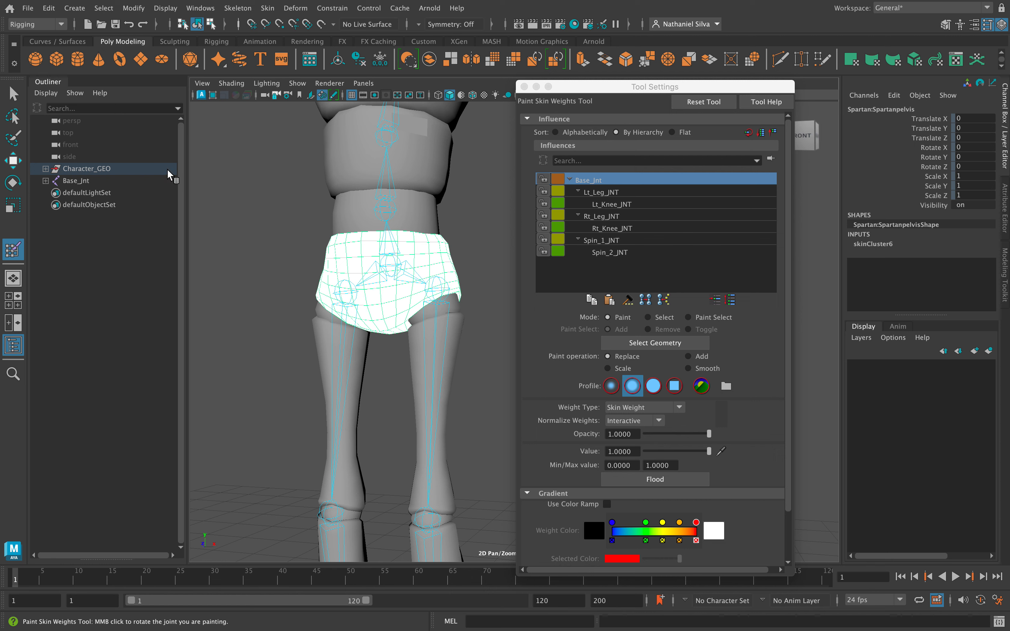
key(q)
Select Lt_Leg_JNT and rotate it to about 38.7, -39.5, -17.5 degrees to test the pelvis weights
mouse_move(446, 277)
alt+mouse_down()
mouse_move(462, 285)
mouse_move(454, 272)
alt+mouse_up()
click(437, 262)
click(411, 255)
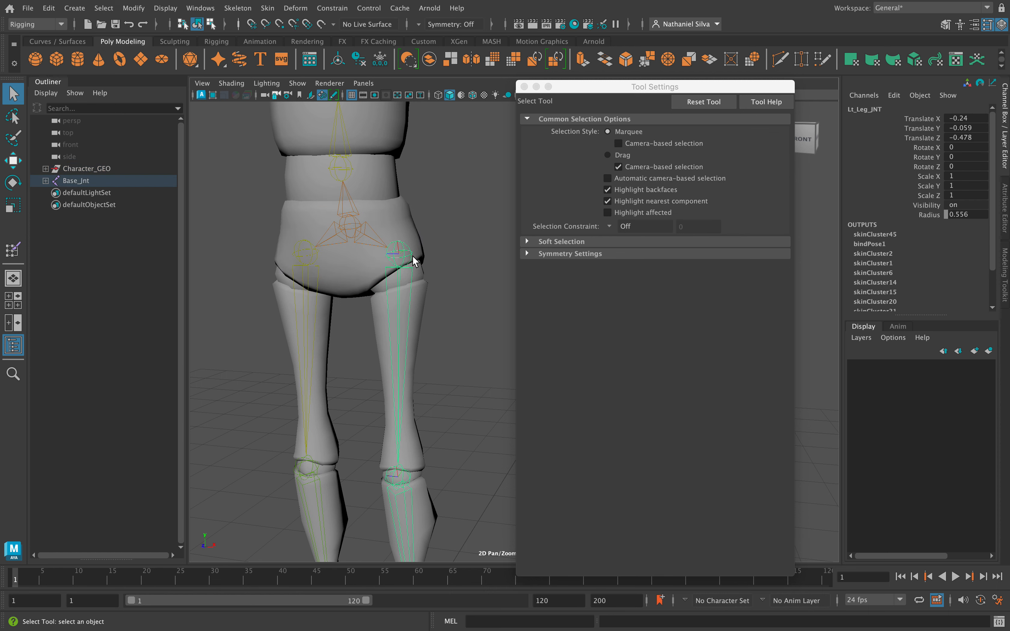
key(e)
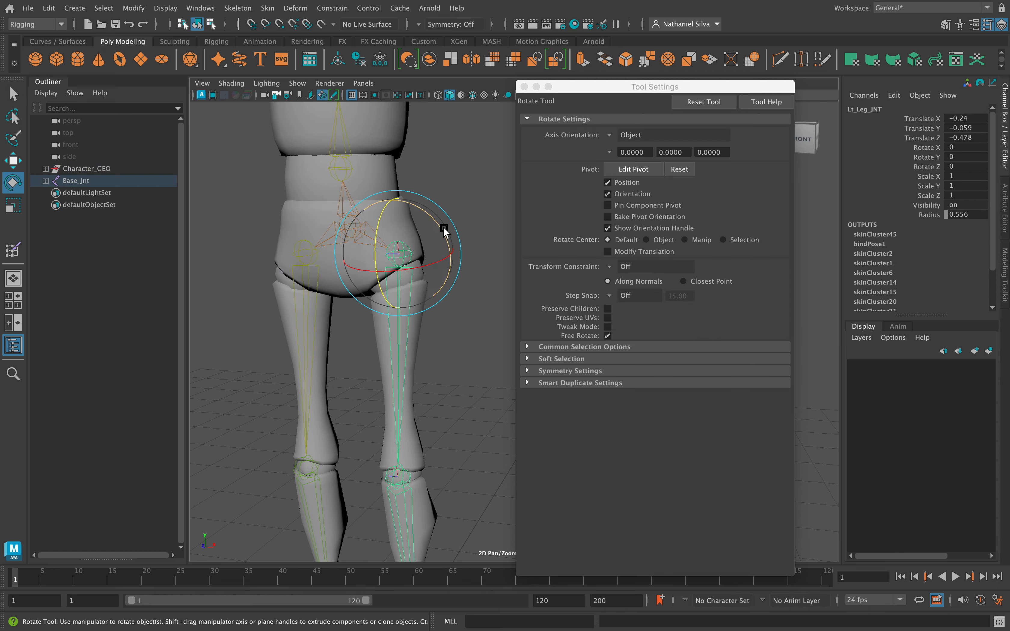
drag(449, 230, 415, 267)
alt+middle_drag(350, 145, 357, 246)
scroll(361, 259, down, 1)
drag(404, 307, 425, 308)
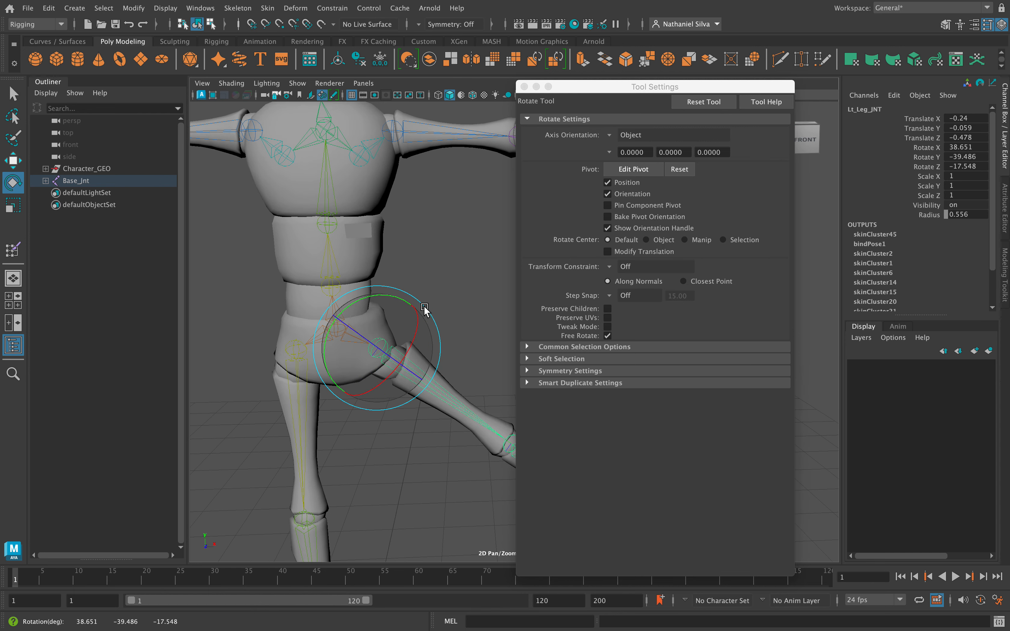
Undo the test rotations of Lt_Leg_JNT and clear the selection
key(ctrl+z)
key(ctrl+z)
key(ctrl+z)
key(ctrl+z)
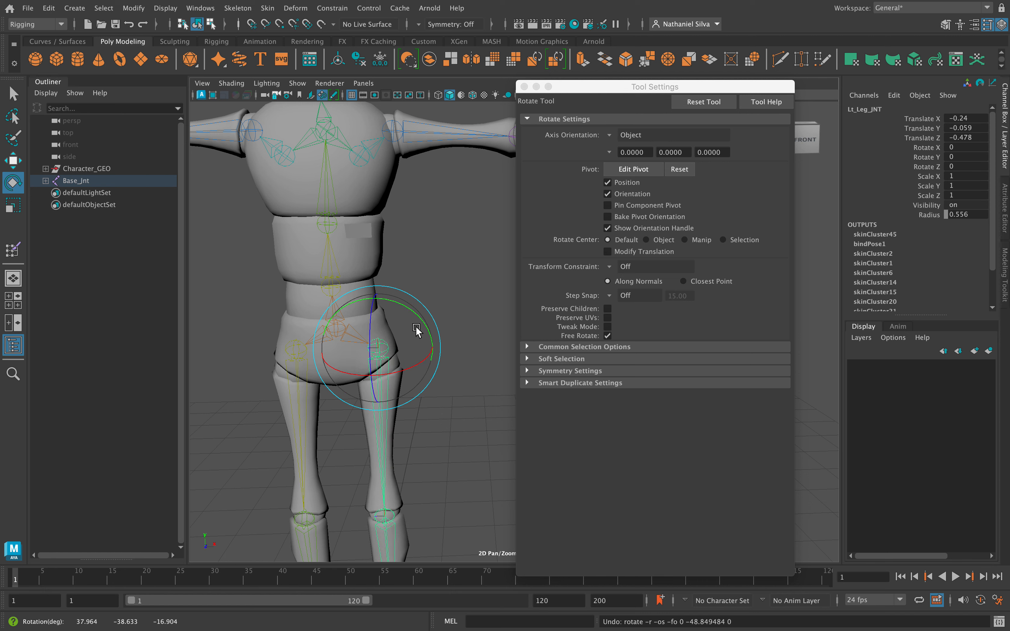
alt+middle_drag(417, 277, 418, 249)
alt+drag(450, 247, 432, 248)
click(471, 208)
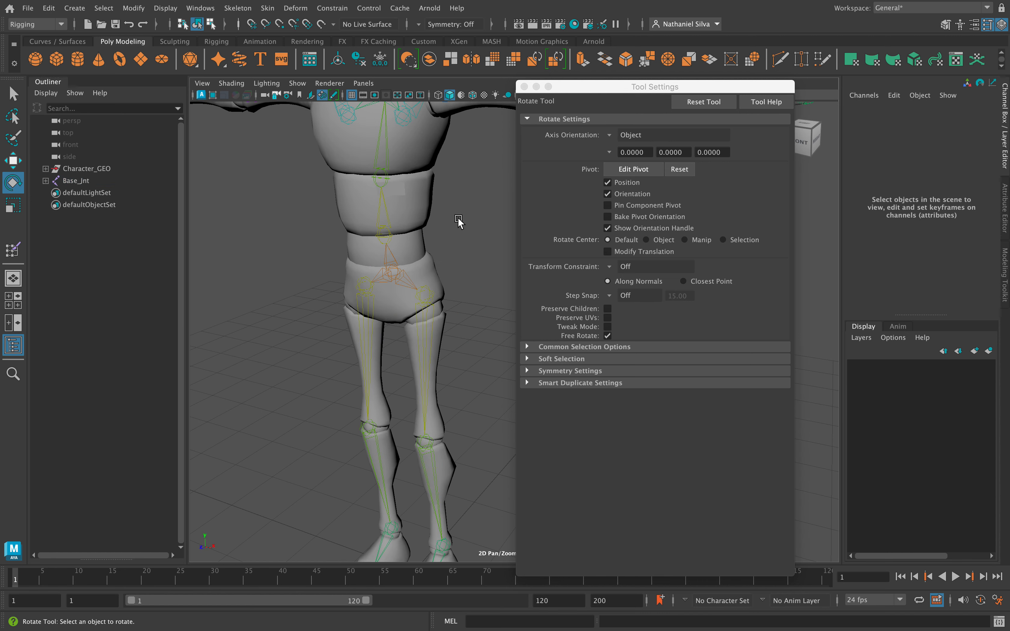
Flood the waist mesh spine1Spartan with a Replace skin weight of 1 for Spin_1_JNT
alt+middle_drag(458, 219, 400, 292)
click(368, 311)
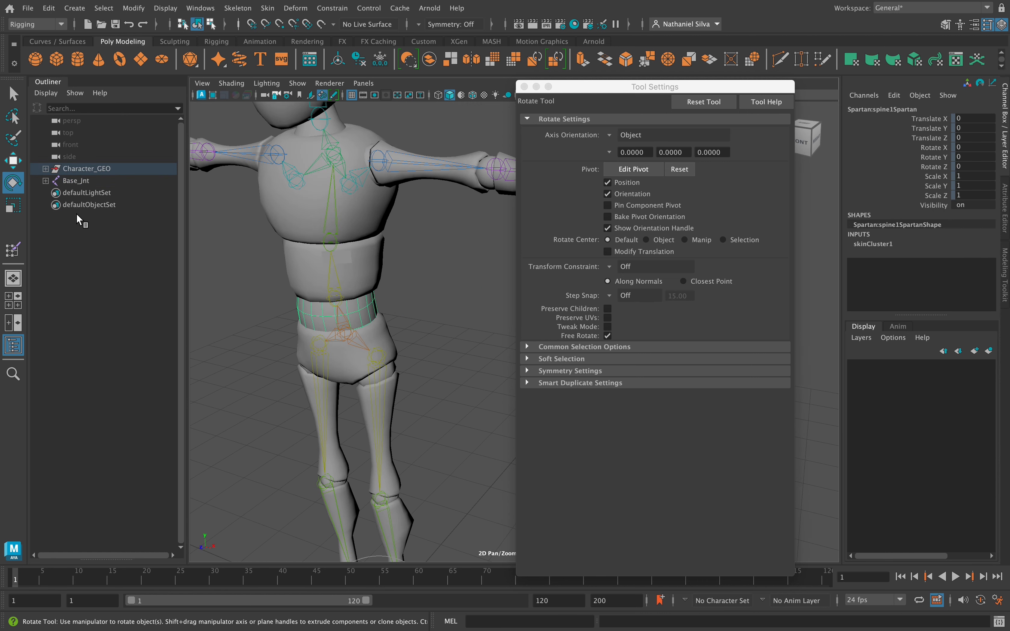
click(13, 247)
alt+drag(328, 349, 354, 336)
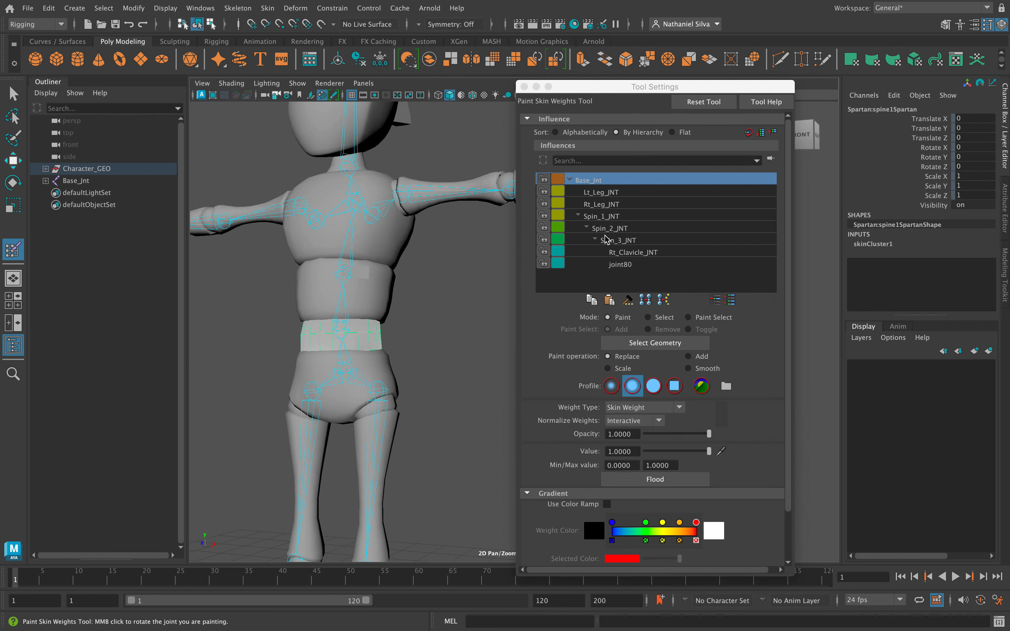
mouse_move(417, 333)
alt+middle_down()
mouse_move(435, 309)
mouse_move(426, 318)
alt+middle_up()
alt+drag(426, 318, 429, 317)
click(608, 193)
click(593, 180)
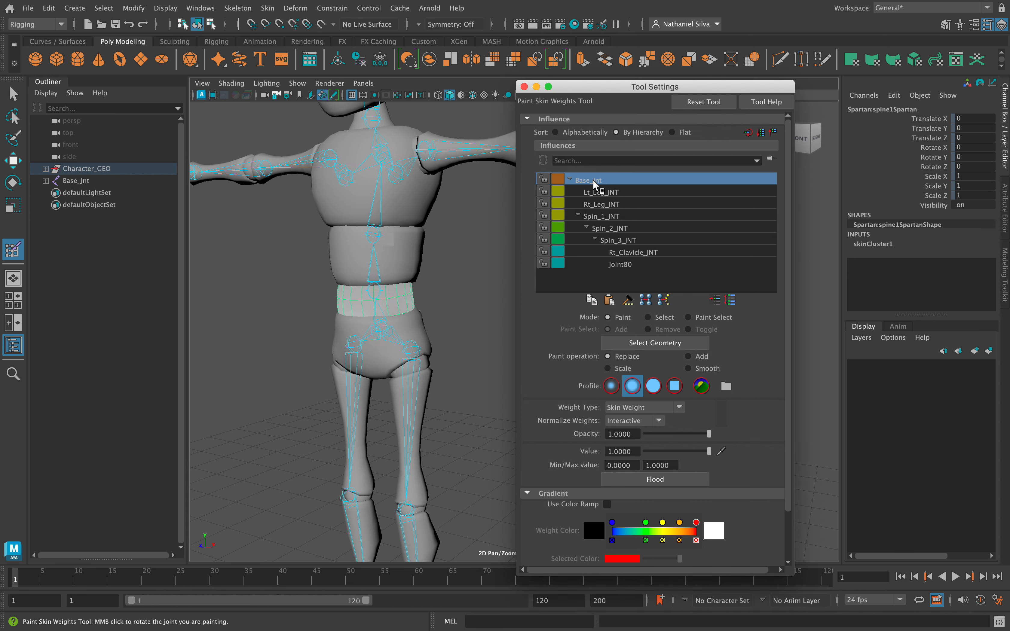
click(601, 215)
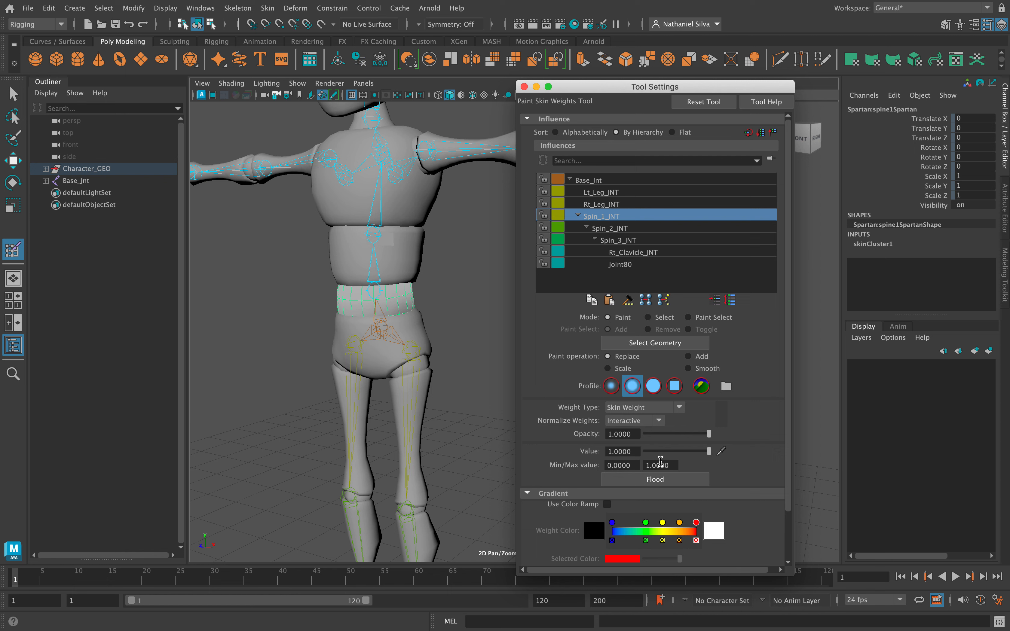
click(653, 479)
key(q)
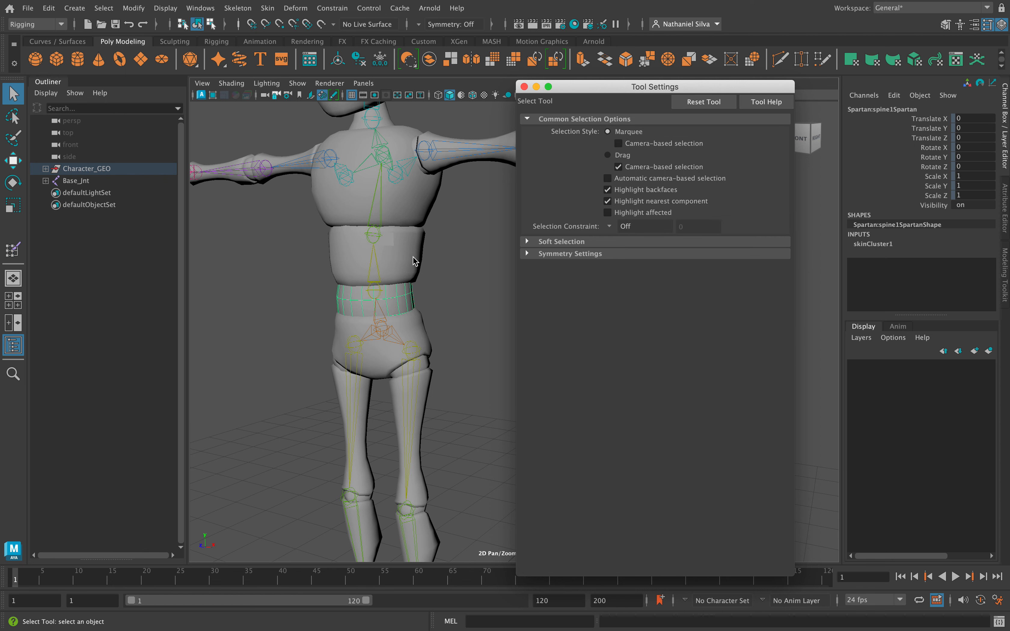
Flood the abdomen mesh Spartanspine2 with a Replace skin weight of 1 for Spin_2_JNT, and clear the selection
click(402, 257)
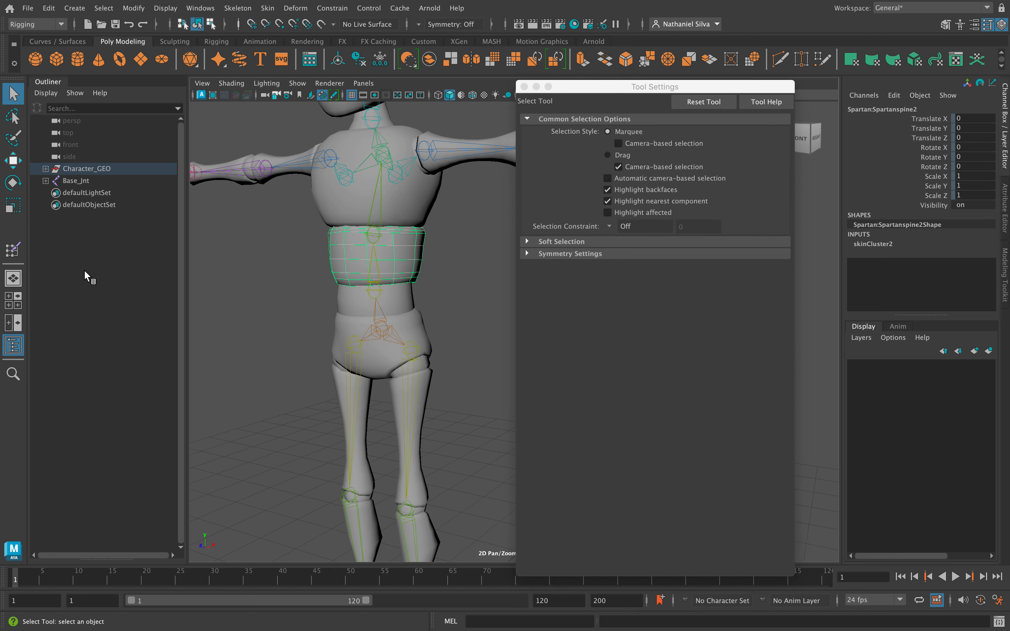
click(13, 250)
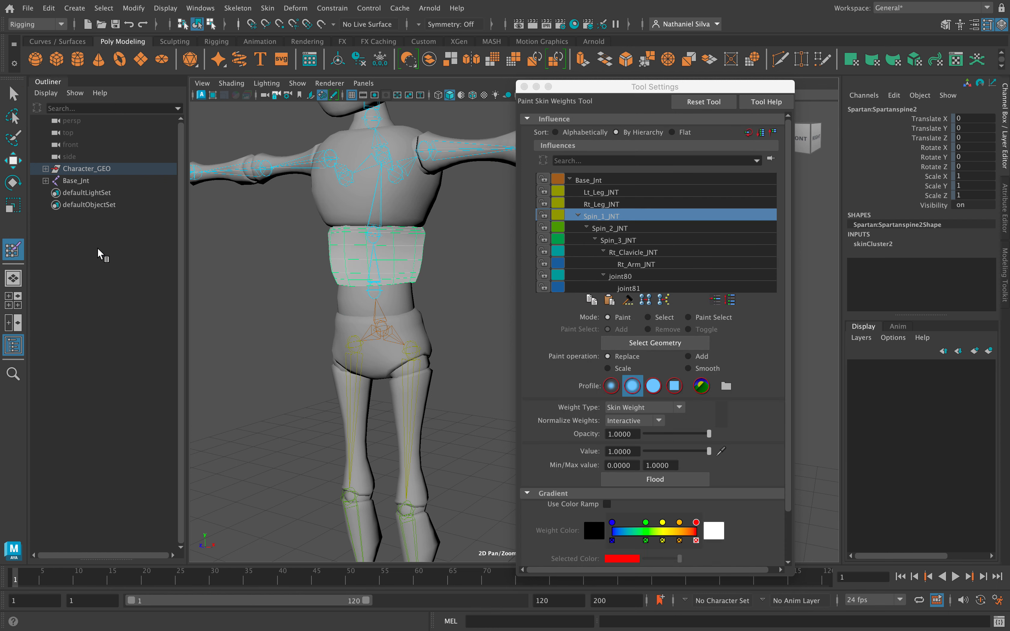
click(622, 229)
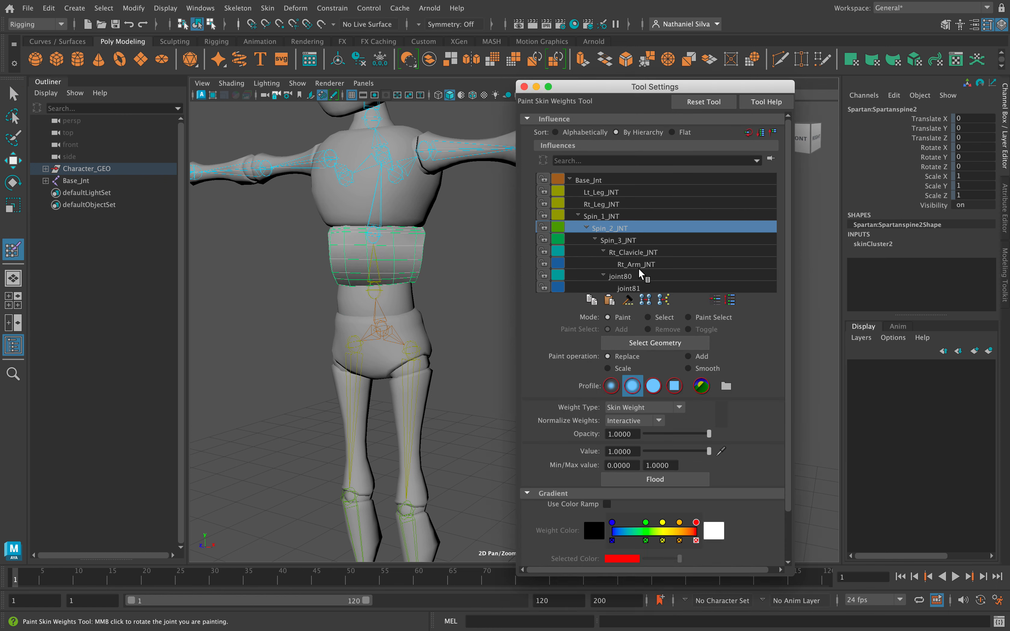
click(655, 479)
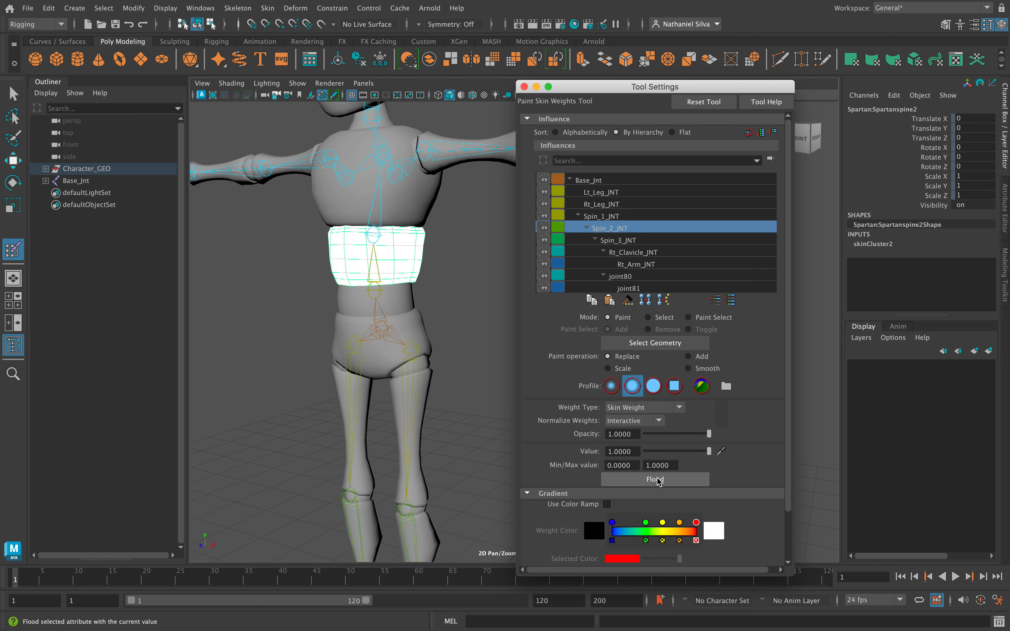
key(q)
click(434, 344)
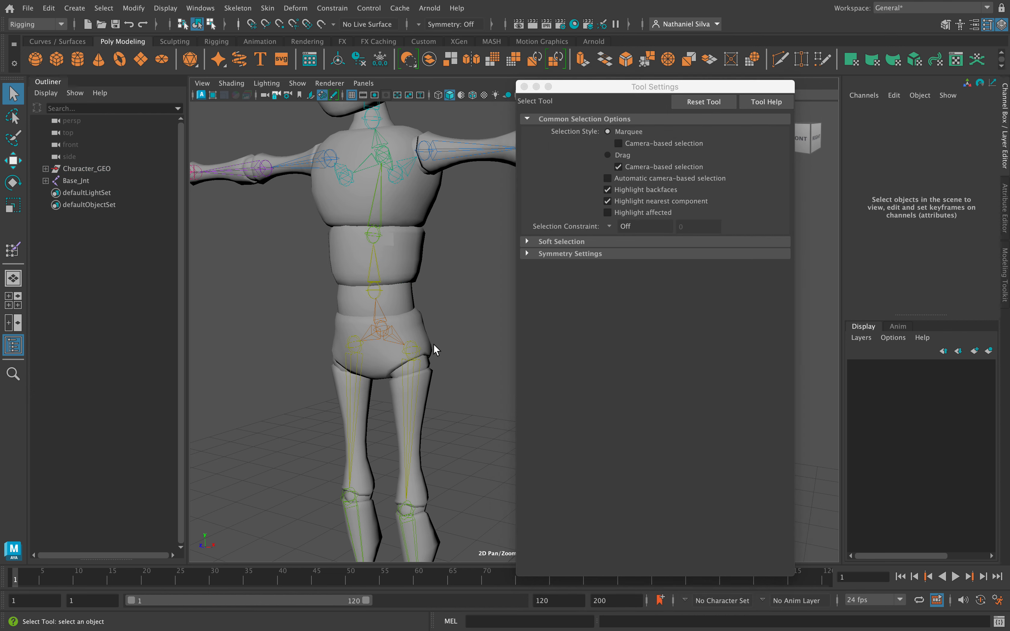
Select Lt_Leg_JNT and rotate it to about 8.1, -44.3, 4.6 degrees to test the hip and torso skinning
click(420, 357)
key(e)
drag(437, 335, 424, 306)
alt+middle_drag(392, 380, 408, 348)
scroll(406, 344, down, 3)
alt+drag(405, 340, 459, 333)
alt+middle_drag(459, 334, 403, 340)
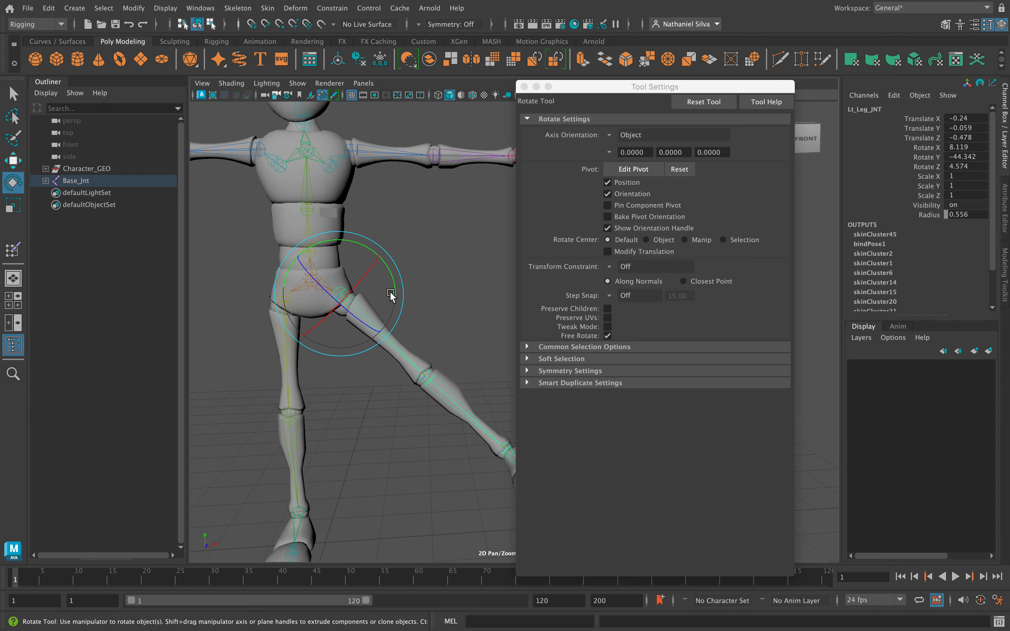
Undo the test rotation of Lt_Leg_JNT
alt+right_drag(404, 339, 376, 340)
alt+drag(375, 340, 410, 359)
key(ctrl+z)
Select the left leg, knee, ankle and joint77 joints together and rotate them to about 4.1, 17.4, -24.4 degrees to test the leg skinning
alt+right_drag(410, 358, 449, 396)
alt+middle_drag(449, 397, 375, 318)
alt+drag(376, 317, 395, 334)
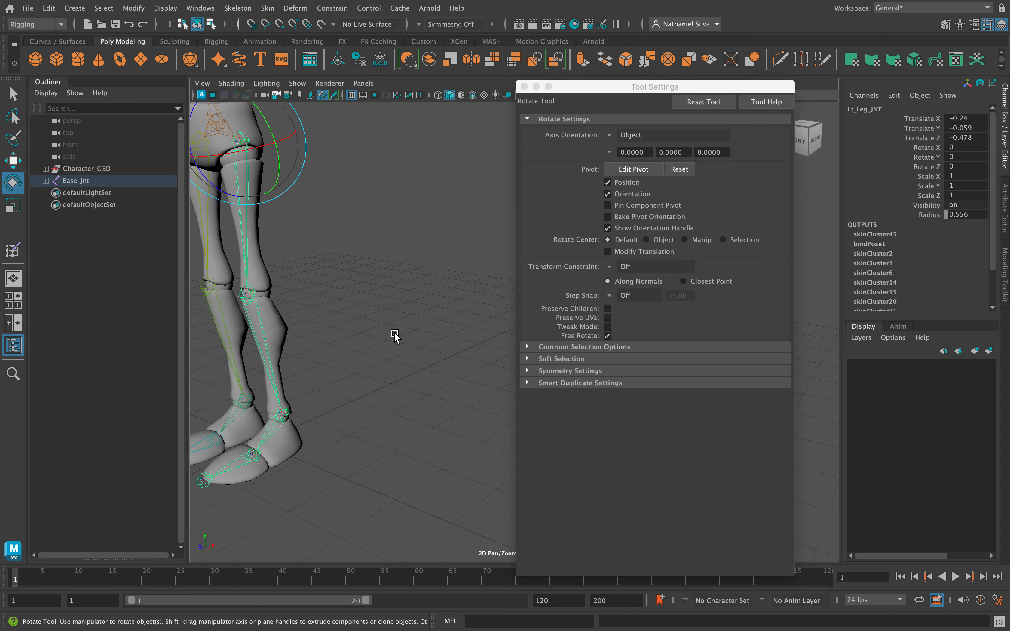
alt+middle_drag(394, 333, 429, 332)
shift+click(341, 295)
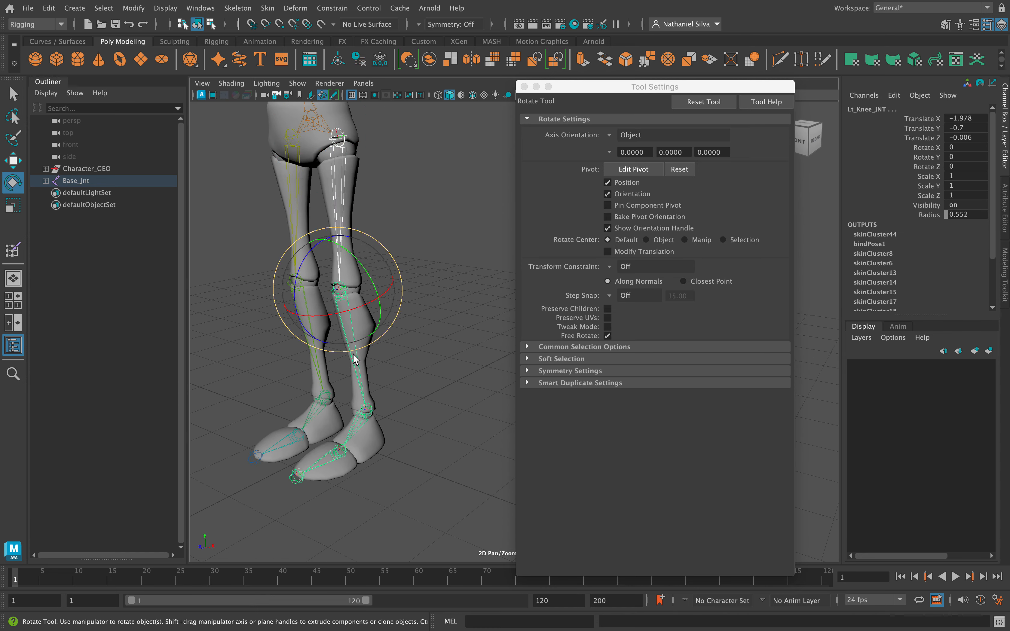
key(q)
click(343, 453)
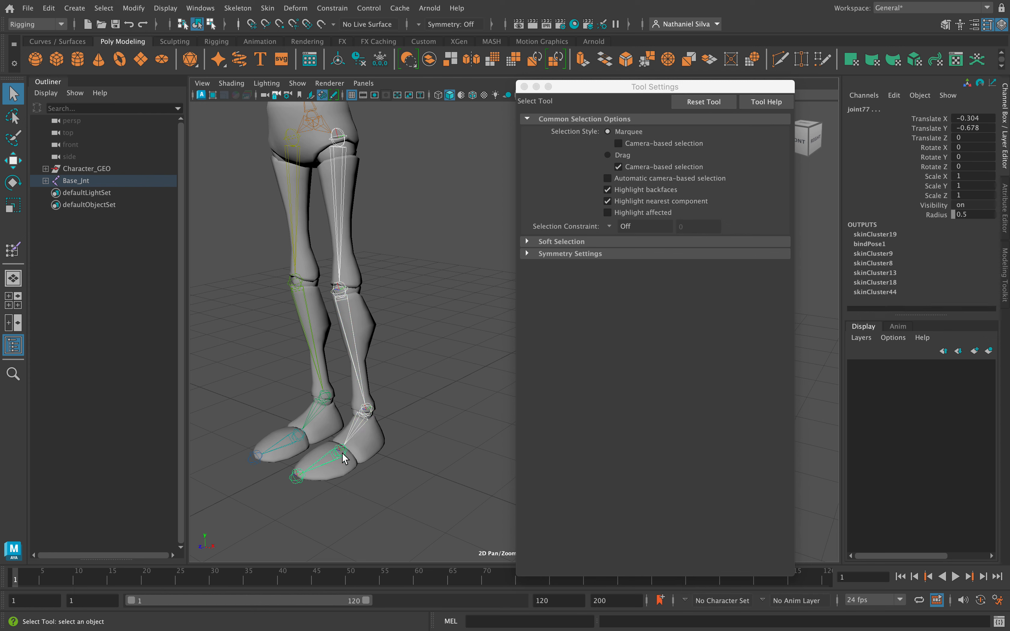
key(e)
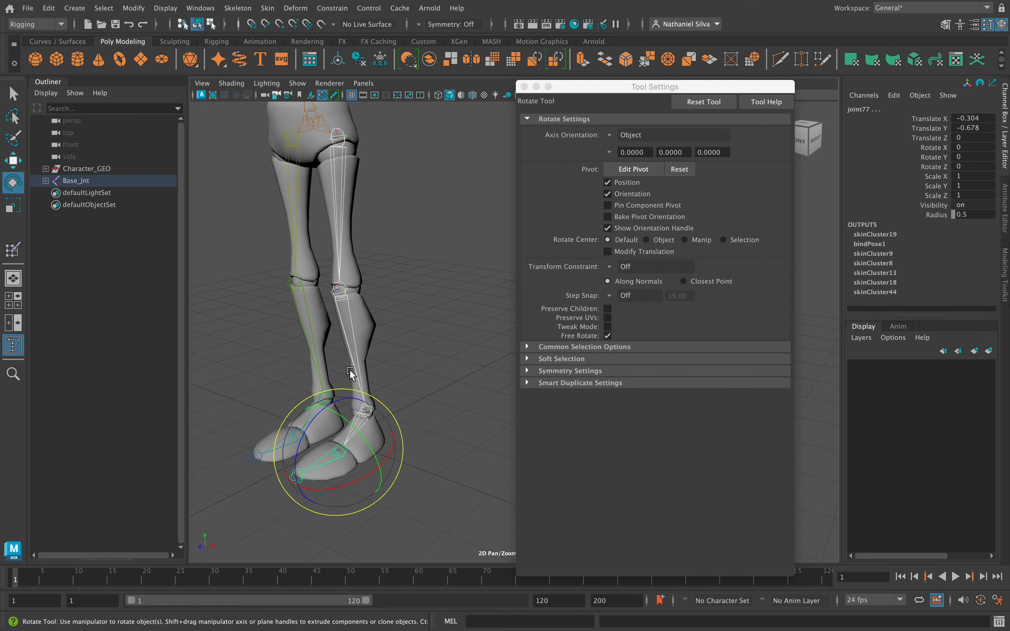
drag(305, 434, 319, 455)
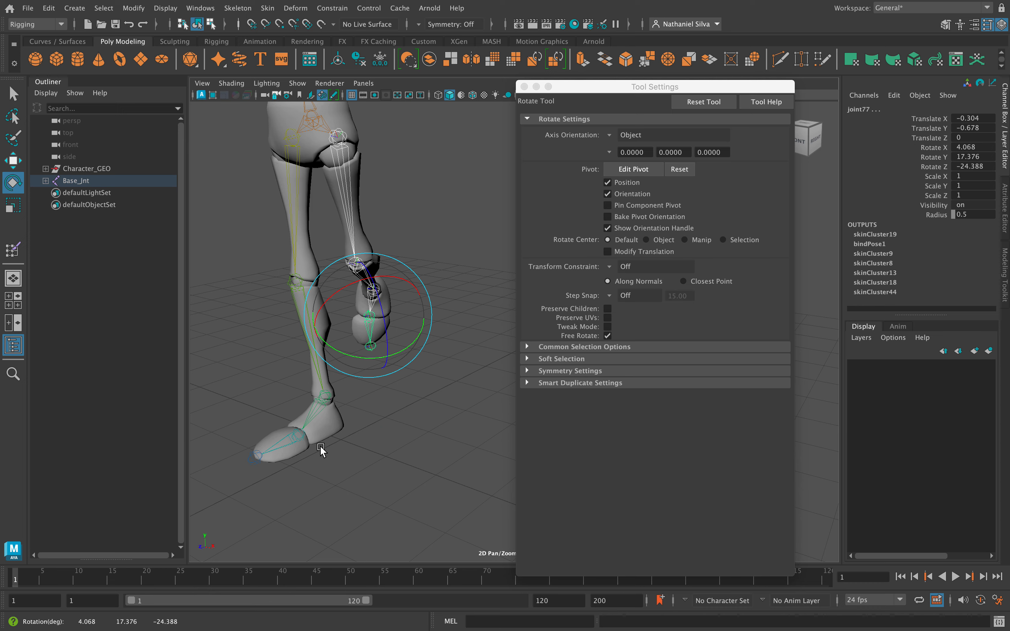
Undo that rotation and rotate the left leg, knee and ankle joints together to about 38.1 degrees in Z
key(z)
key(z)
drag(331, 392, 336, 359)
alt+middle_drag(364, 357, 392, 353)
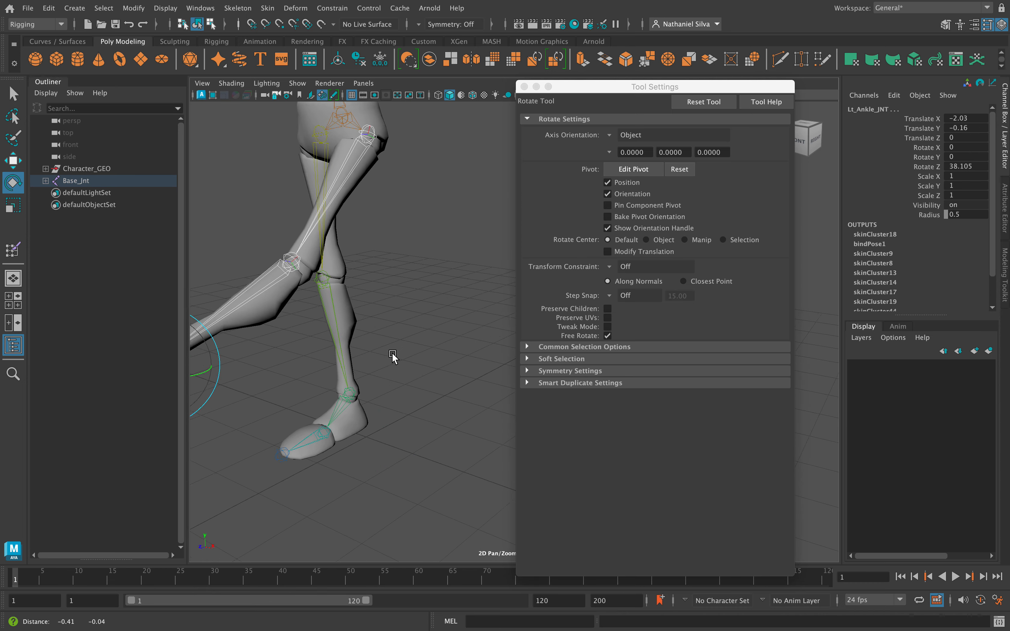
alt+right_drag(392, 357, 385, 349)
alt+drag(385, 349, 372, 347)
alt+right_drag(372, 347, 343, 280)
alt+middle_drag(401, 357, 353, 356)
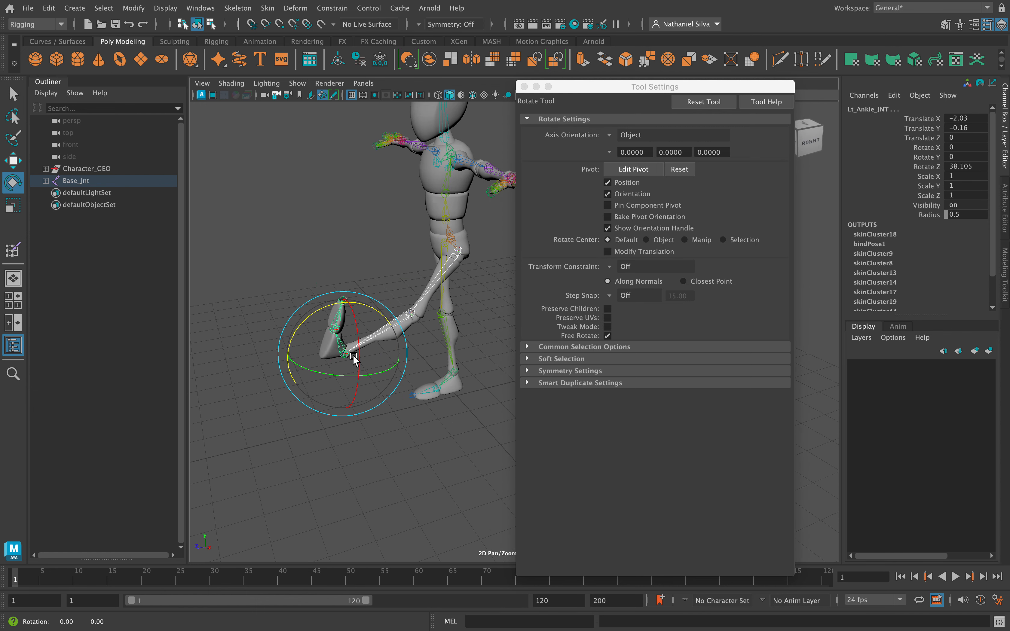
Undo the 38-degree test pose of the left leg and clear the joint selection
key(z)
key(z)
key(z)
click(417, 464)
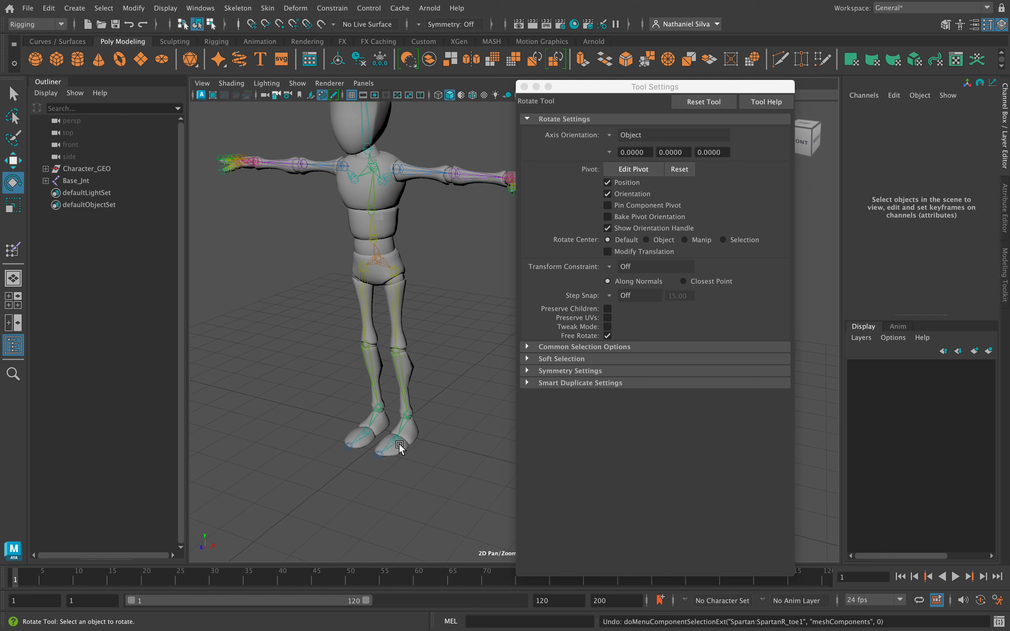
Select the left leg's joints from the foot up to Lt_Leg_JNT and rotate them together to about -47.8 degrees in Z
key(q)
scroll(386, 445, up, 5)
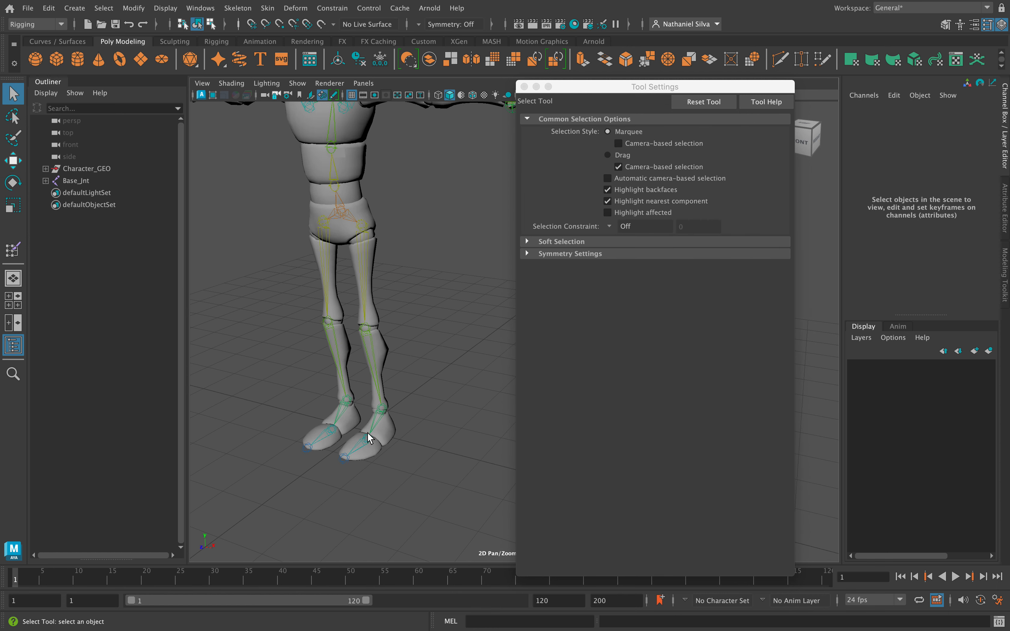
click(373, 439)
click(383, 416)
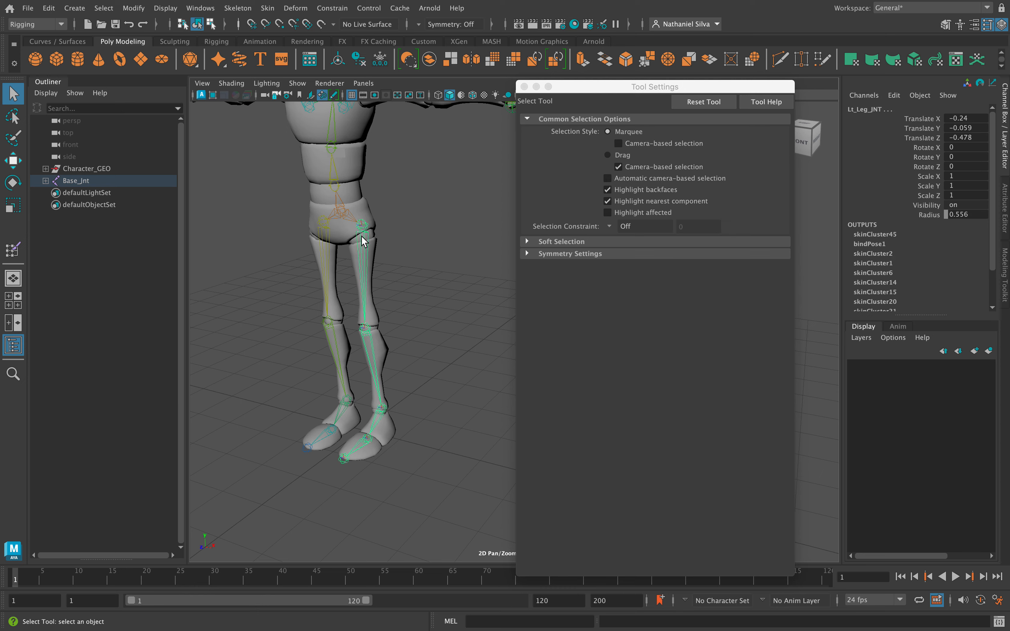
key(e)
drag(338, 232, 368, 285)
alt+drag(367, 285, 453, 348)
alt+right_drag(452, 347, 417, 345)
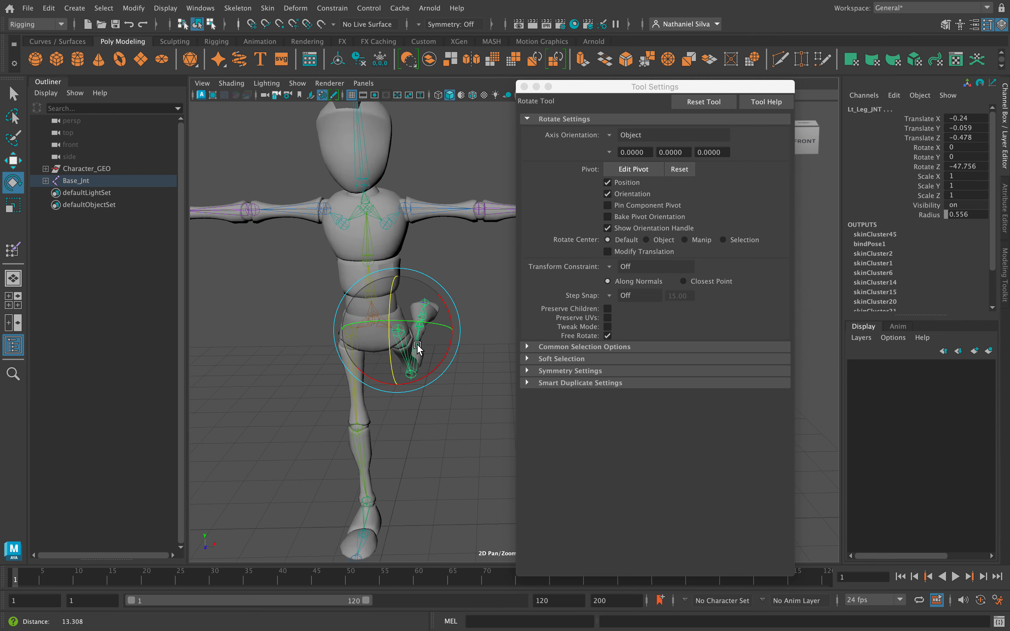
Undo the Z rotation of the left leg joints and clear the selection
alt+drag(417, 345, 391, 363)
key(super+z)
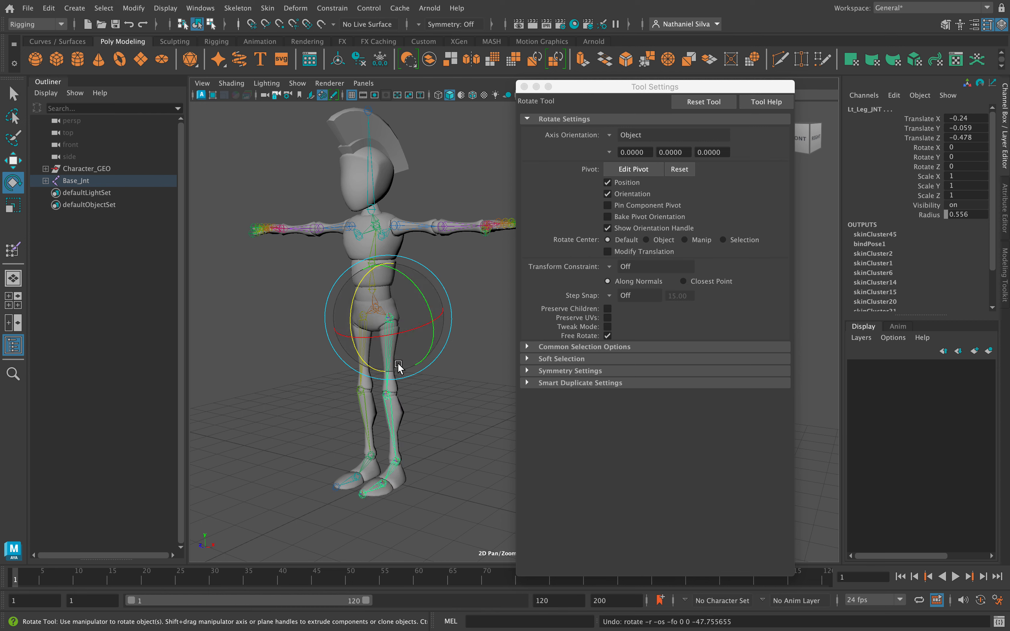
click(474, 354)
Examine the character's left arm, hand and finger joints and the full body in the rest pose
alt+middle_drag(441, 348, 386, 352)
alt+right_drag(385, 352, 407, 352)
alt+middle_drag(407, 352, 423, 365)
alt+drag(423, 364, 411, 400)
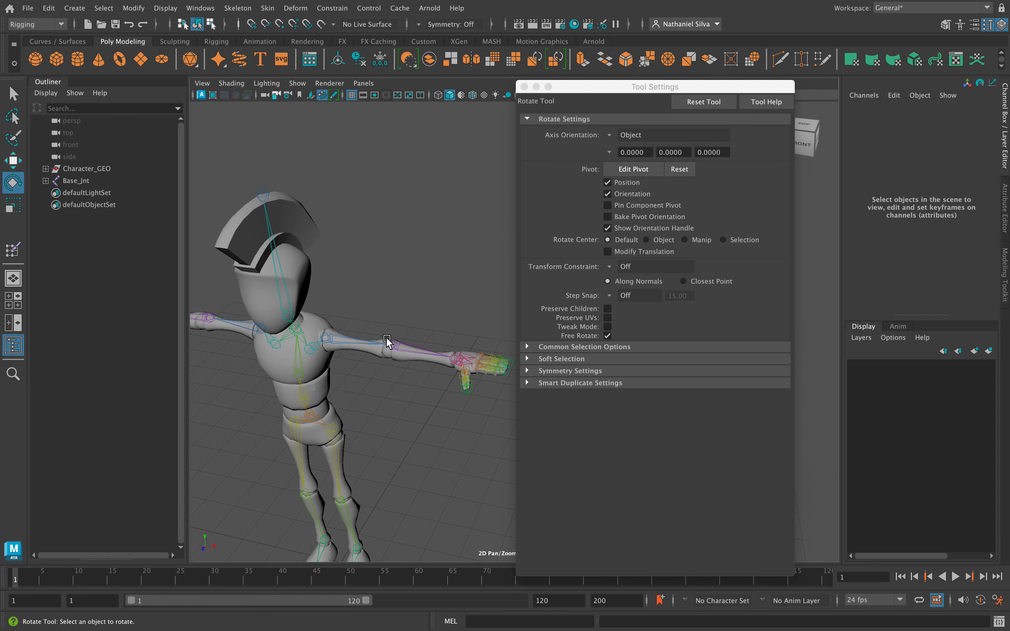
alt+right_drag(388, 342, 402, 350)
alt+drag(388, 375, 369, 343)
alt+middle_drag(370, 343, 345, 374)
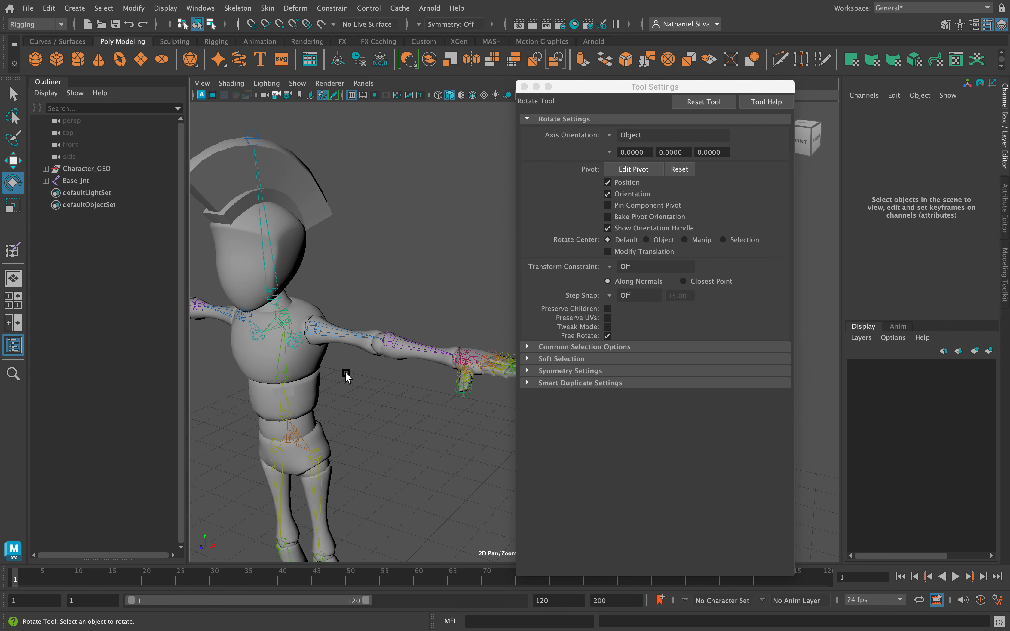
alt+middle_drag(337, 328, 322, 328)
alt+right_drag(322, 328, 358, 368)
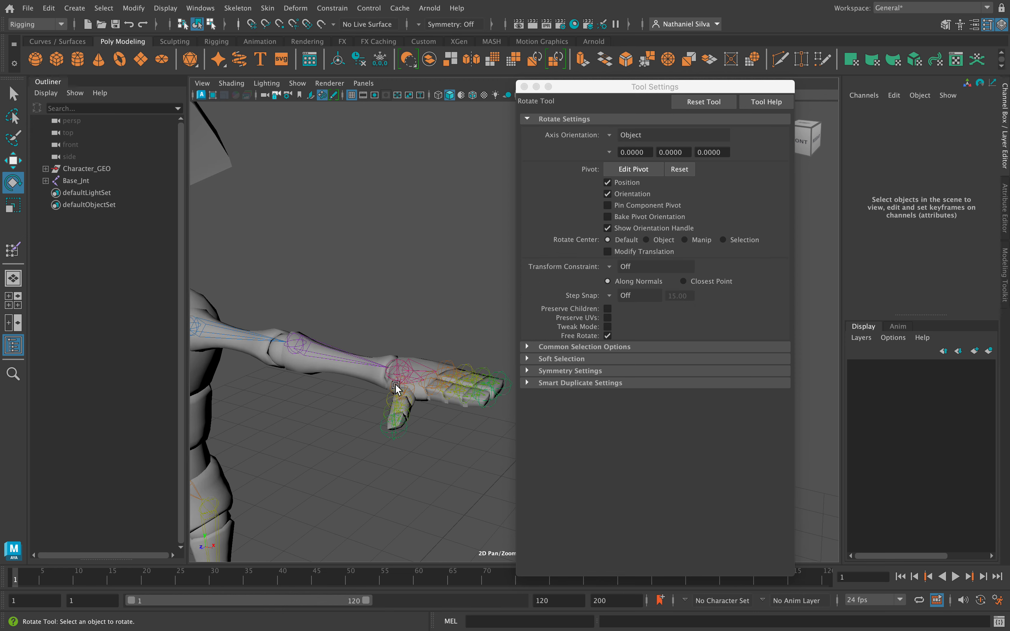
alt+middle_drag(390, 417, 406, 434)
alt+right_drag(406, 435, 372, 369)
alt+middle_drag(372, 368, 382, 325)
alt+drag(384, 400, 388, 346)
alt+right_drag(387, 374, 368, 353)
alt+middle_drag(368, 354, 375, 317)
alt+drag(374, 319, 501, 288)
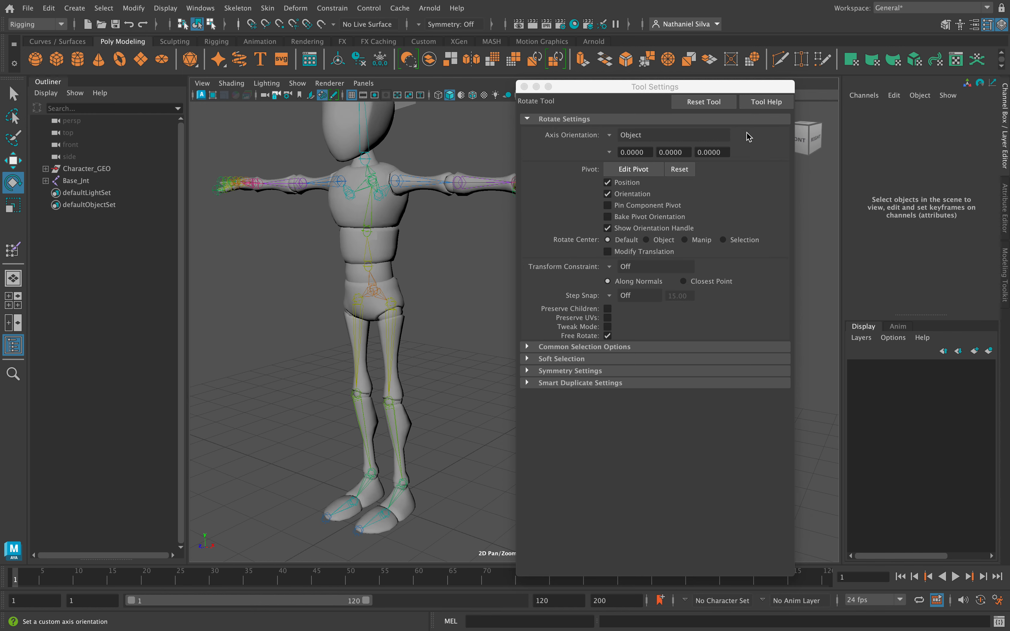
Close the floating Tool Settings window and save the scene Test_Rig.ma
click(524, 87)
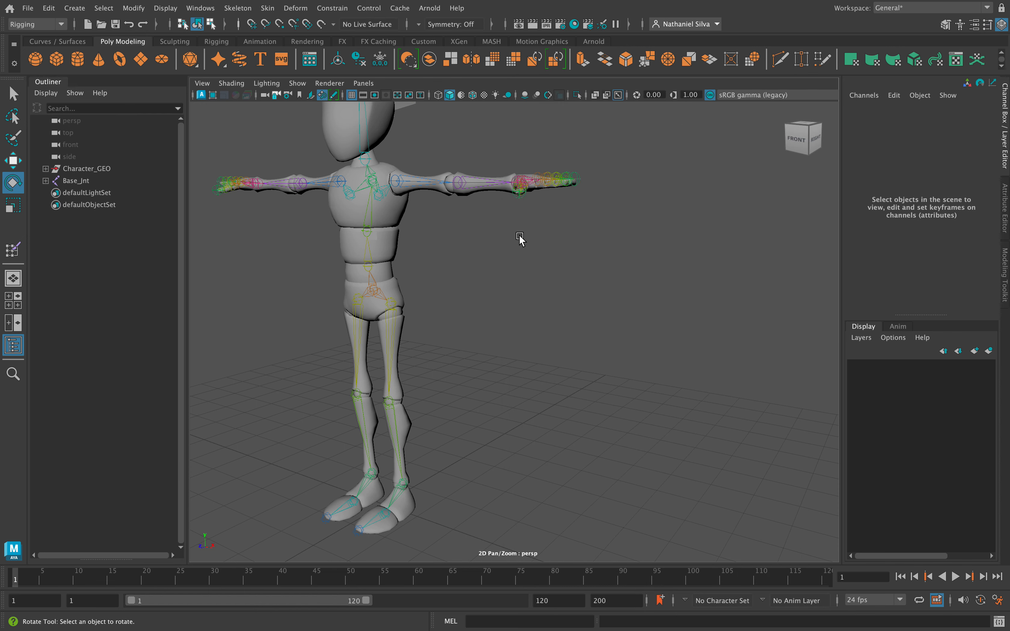
alt+right_drag(493, 280, 532, 304)
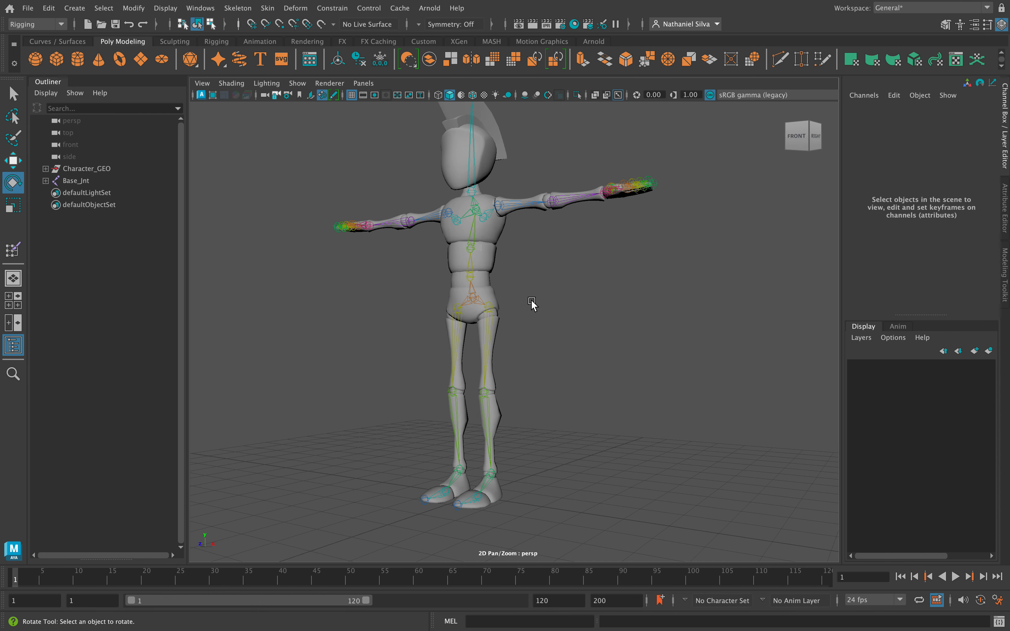
alt+drag(531, 304, 542, 324)
key(super+s)
click(479, 337)
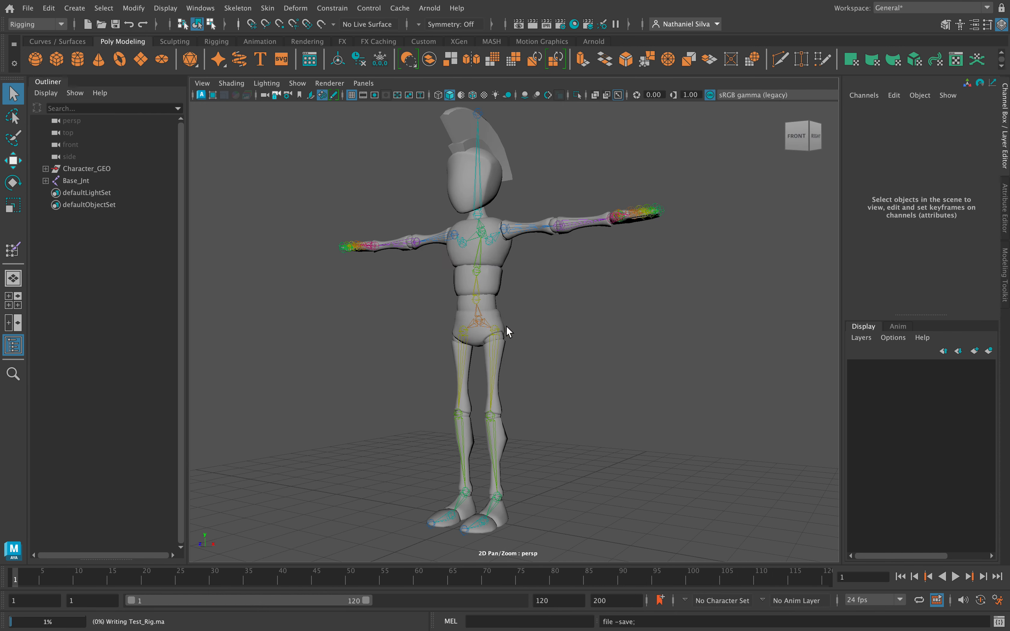
alt+drag(550, 280, 563, 351)
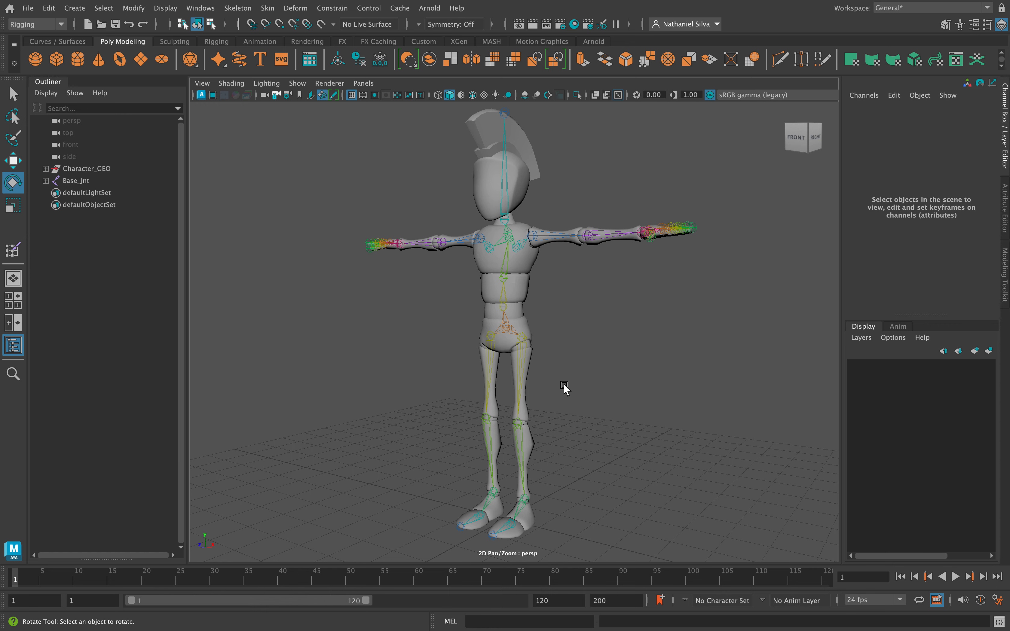
alt+drag(557, 350, 560, 374)
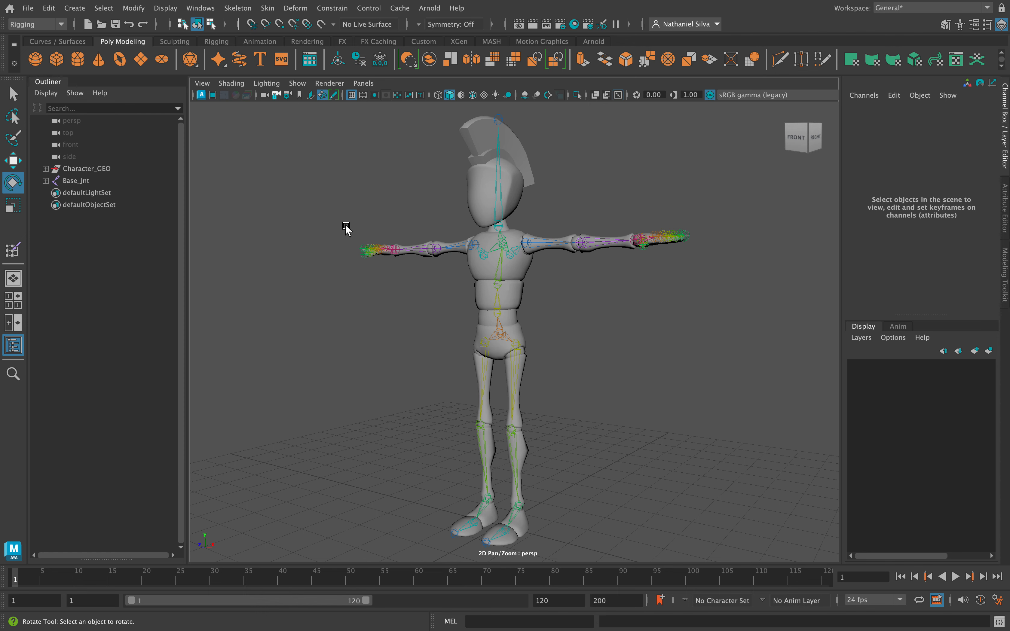
alt+drag(445, 426, 409, 396)
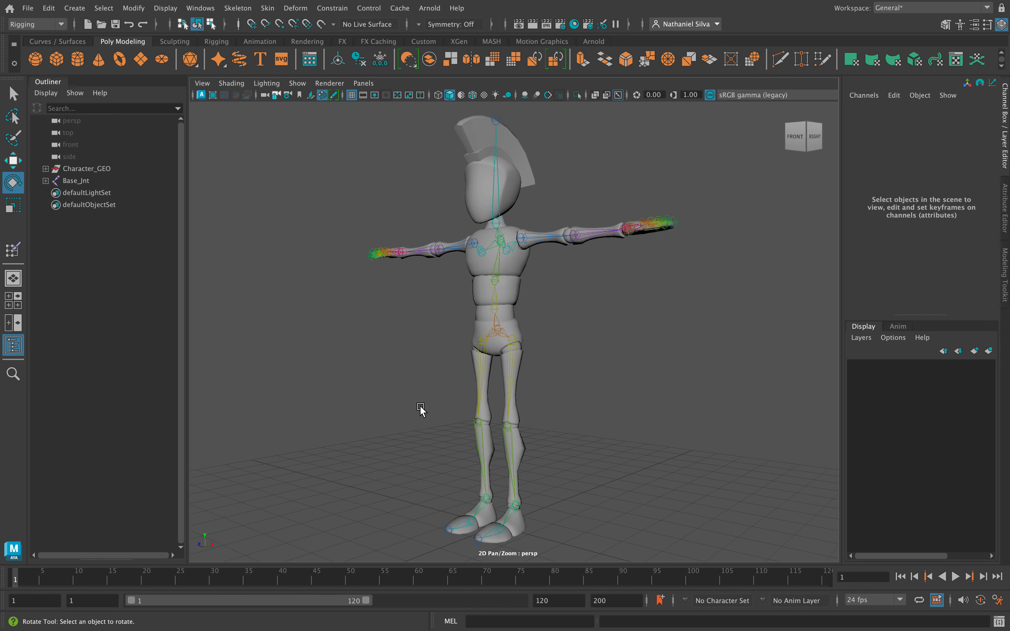
mouse_move(430, 379)
alt+mouse_down()
mouse_move(427, 400)
mouse_move(453, 396)
mouse_move(428, 395)
alt+mouse_up()
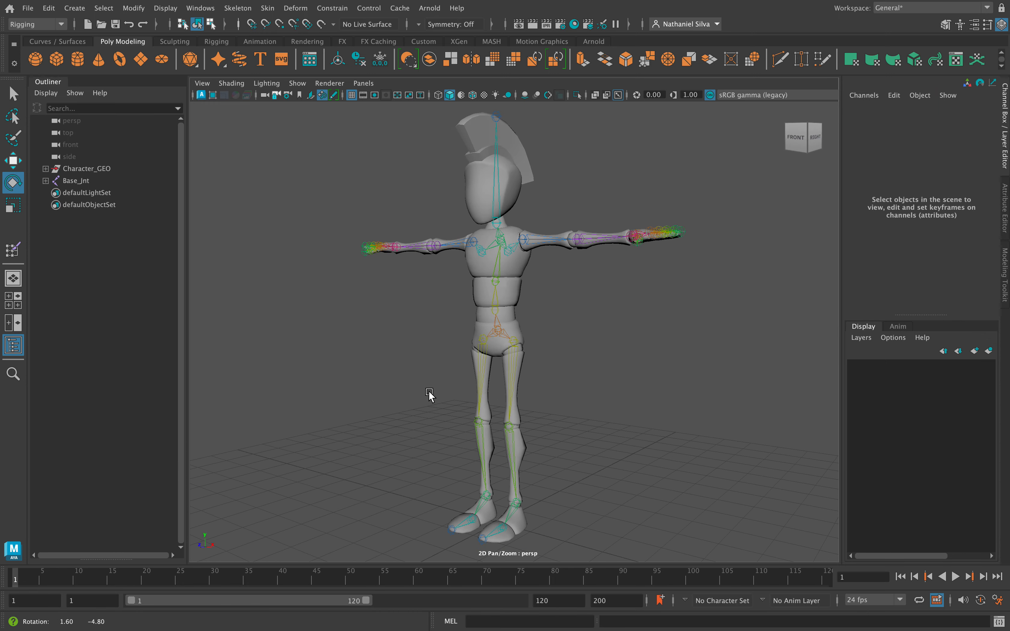
Expand Character_GEO and select all its meshes from Spartan:spine1Spartan through Spartan:SpartanL_pinky6
click(45, 168)
click(45, 169)
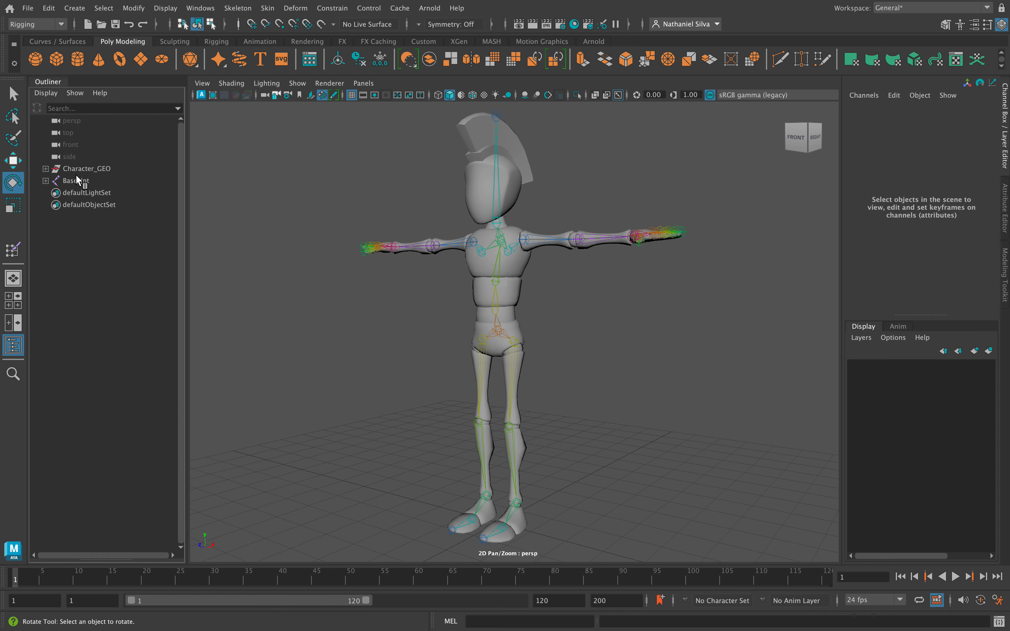
click(46, 168)
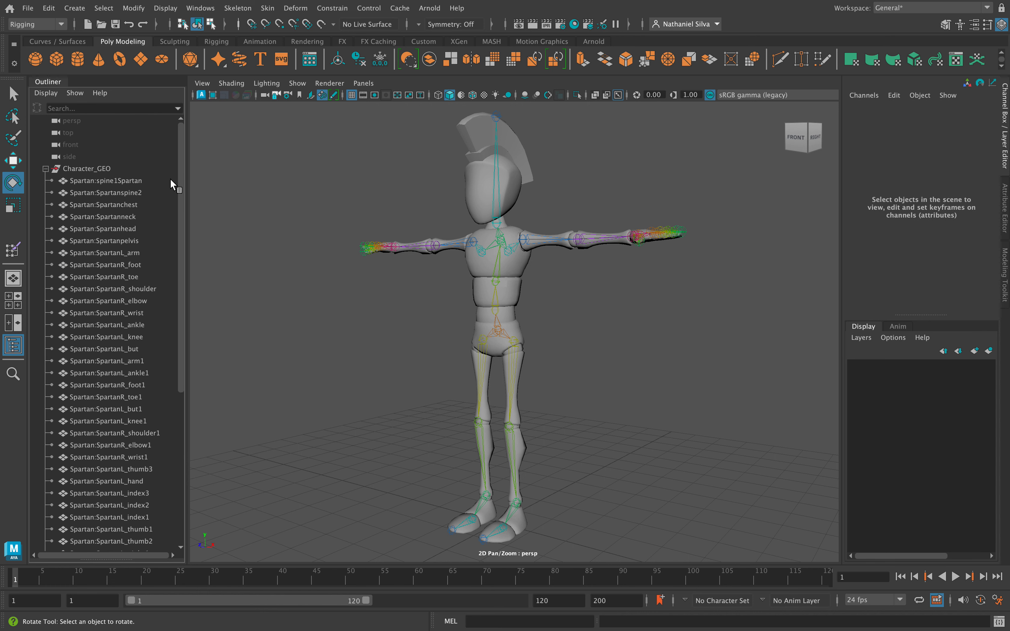
mouse_move(179, 179)
mouse_down()
mouse_move(175, 298)
mouse_move(172, 170)
mouse_up()
click(46, 168)
click(45, 169)
click(88, 180)
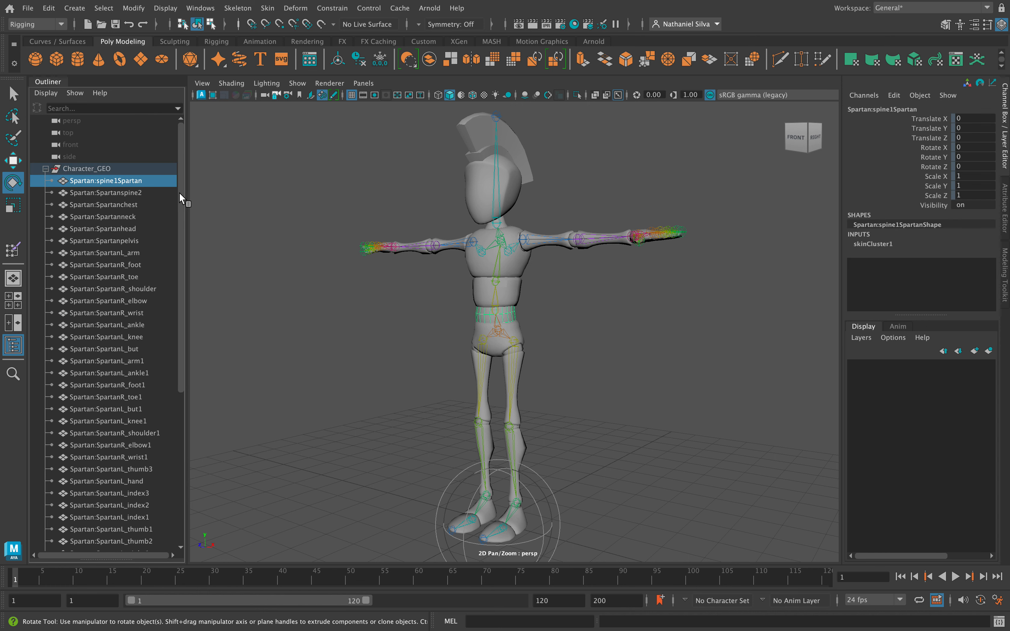
drag(180, 192, 155, 367)
shift+click(104, 510)
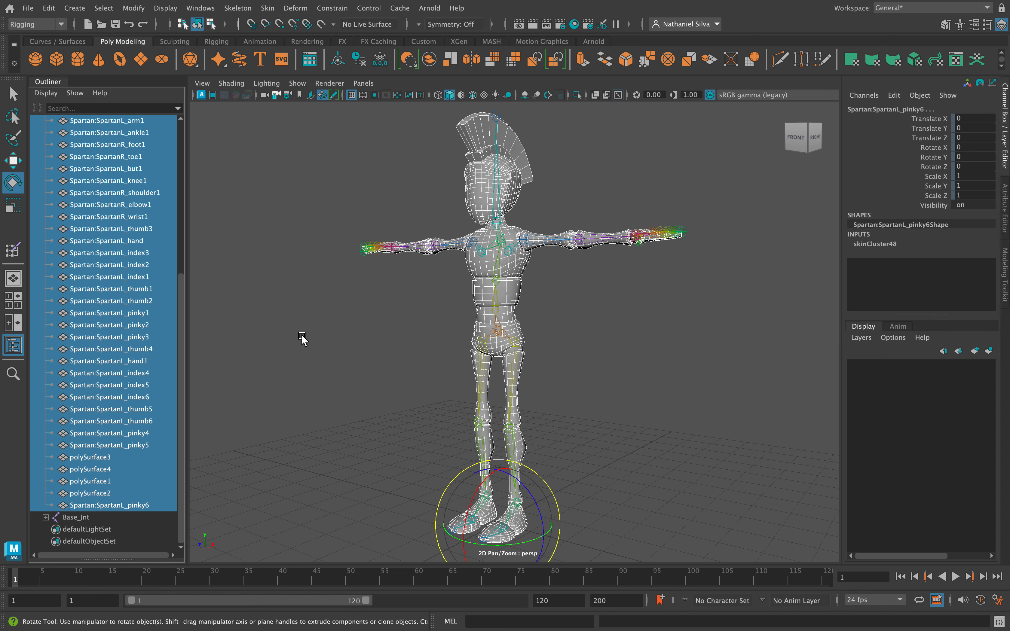
alt+middle_drag(308, 349, 306, 319)
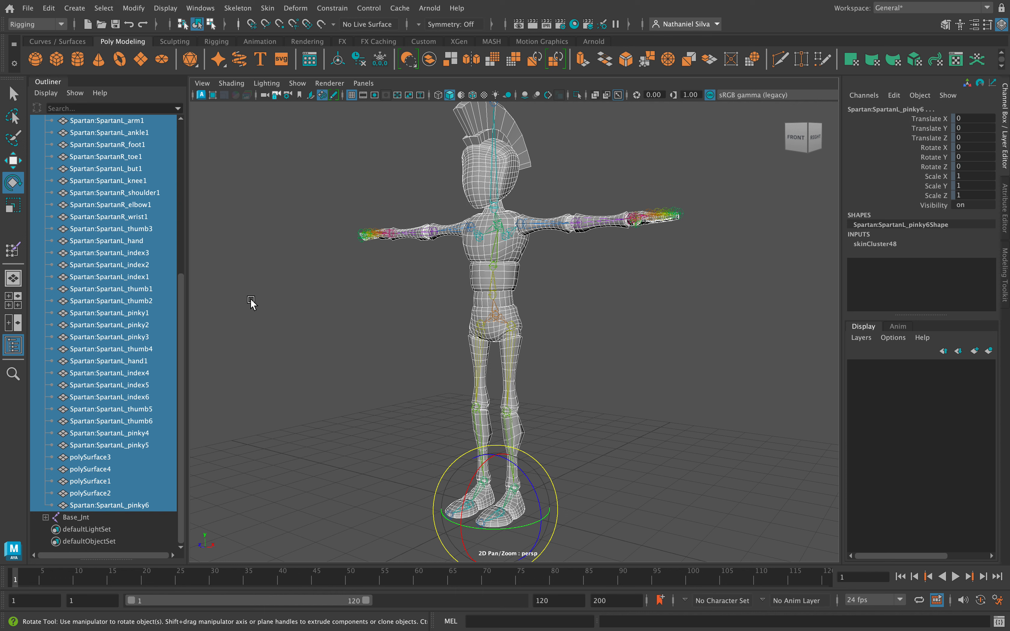
Collapse the Character_GEO group and clear the mesh selection
drag(182, 305, 175, 161)
scroll(91, 141, up, 1)
click(46, 145)
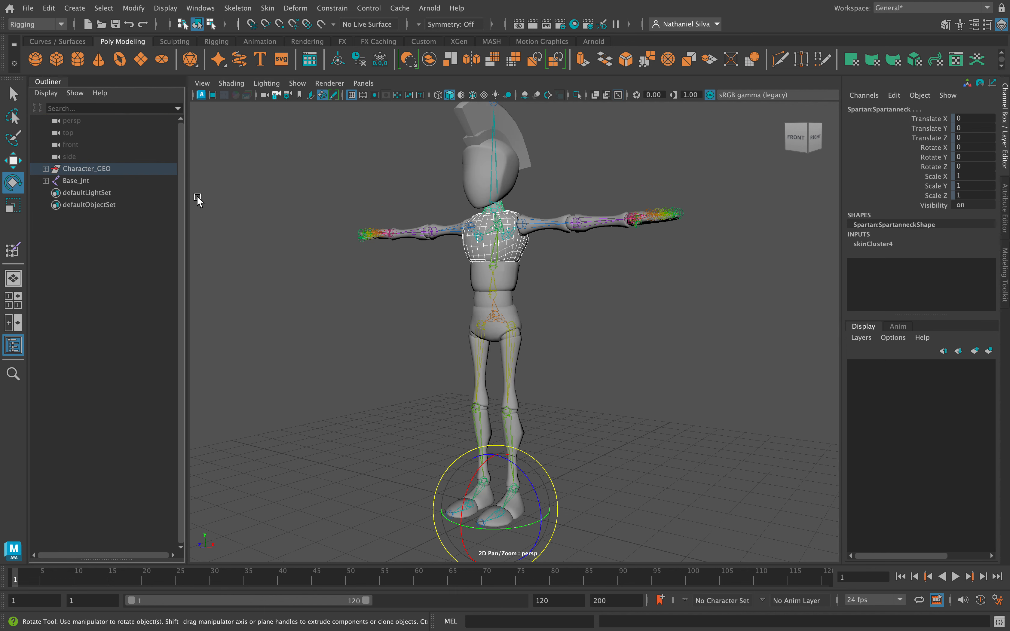
click(196, 195)
Expand and collapse the Character_GEO and Base_Jnt hierarchies to review their meshes and joints
click(45, 168)
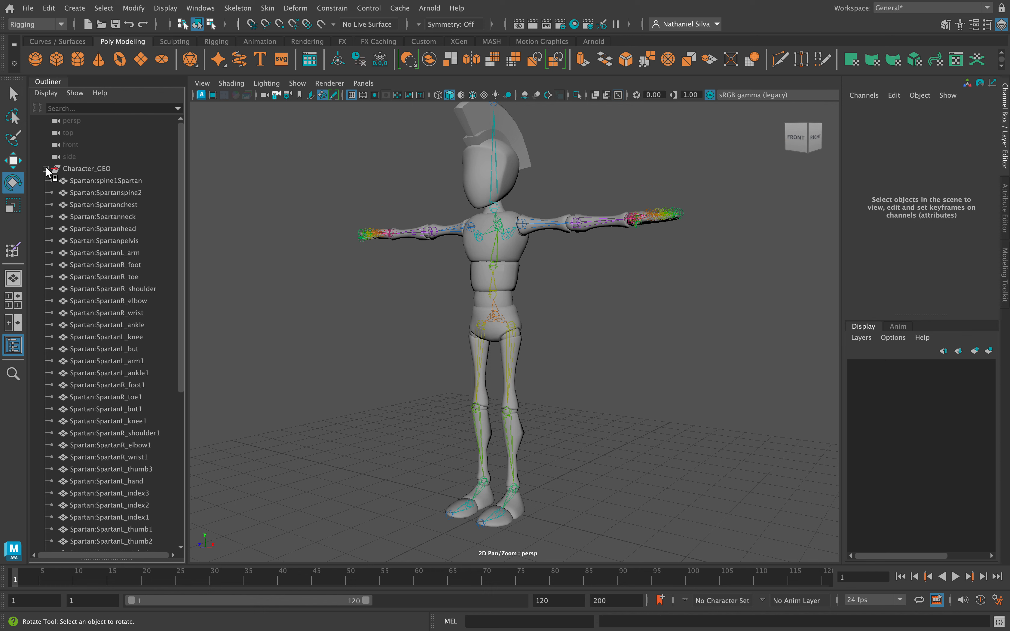
click(45, 169)
click(45, 181)
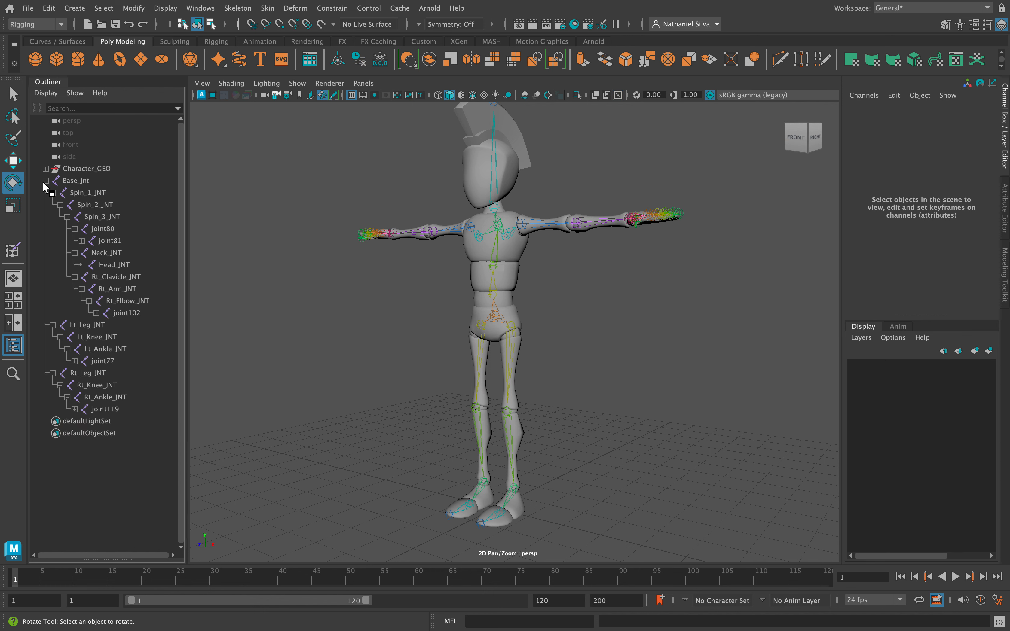
click(45, 181)
click(44, 180)
click(44, 180)
mouse_move(340, 300)
alt+mouse_down()
mouse_move(363, 322)
mouse_move(349, 308)
mouse_move(381, 287)
mouse_move(349, 270)
mouse_move(326, 276)
mouse_move(365, 267)
mouse_move(384, 288)
mouse_move(354, 297)
mouse_move(337, 280)
alt+mouse_up()
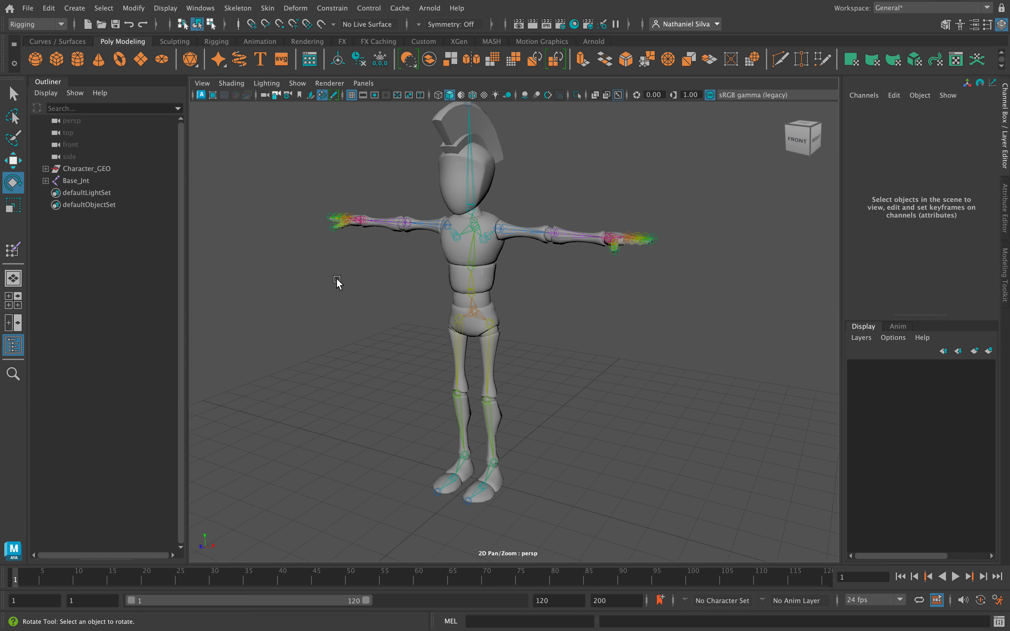